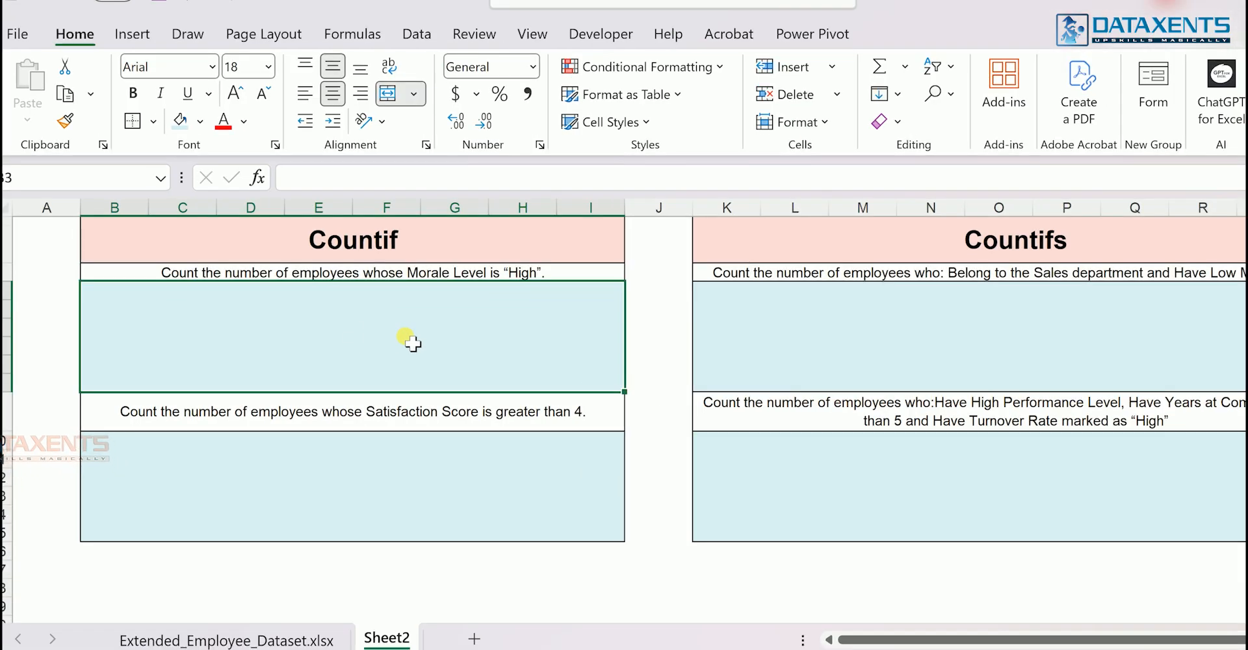
Start a COUNTIF formula in the Morale Level answer cell, using F1:F2001 of the Extended_Employee_Dataset.xlsx sheet as its range
{"action": "type", "text": "=countif"}
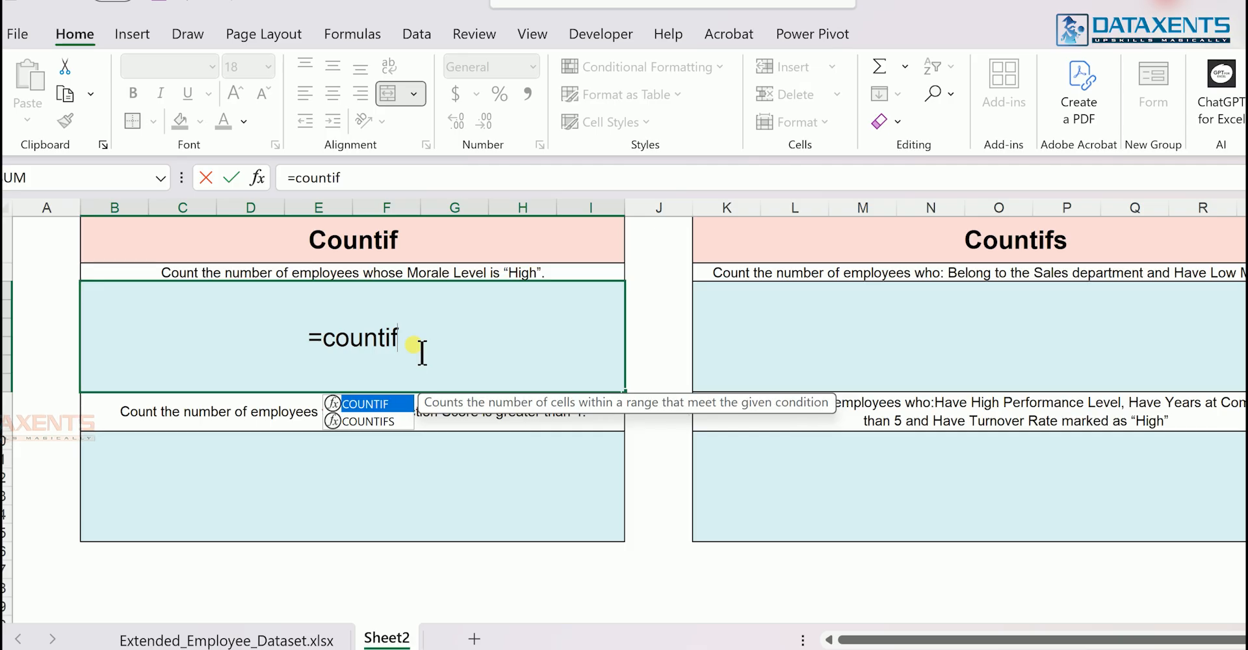
{"action": "type", "text": "("}
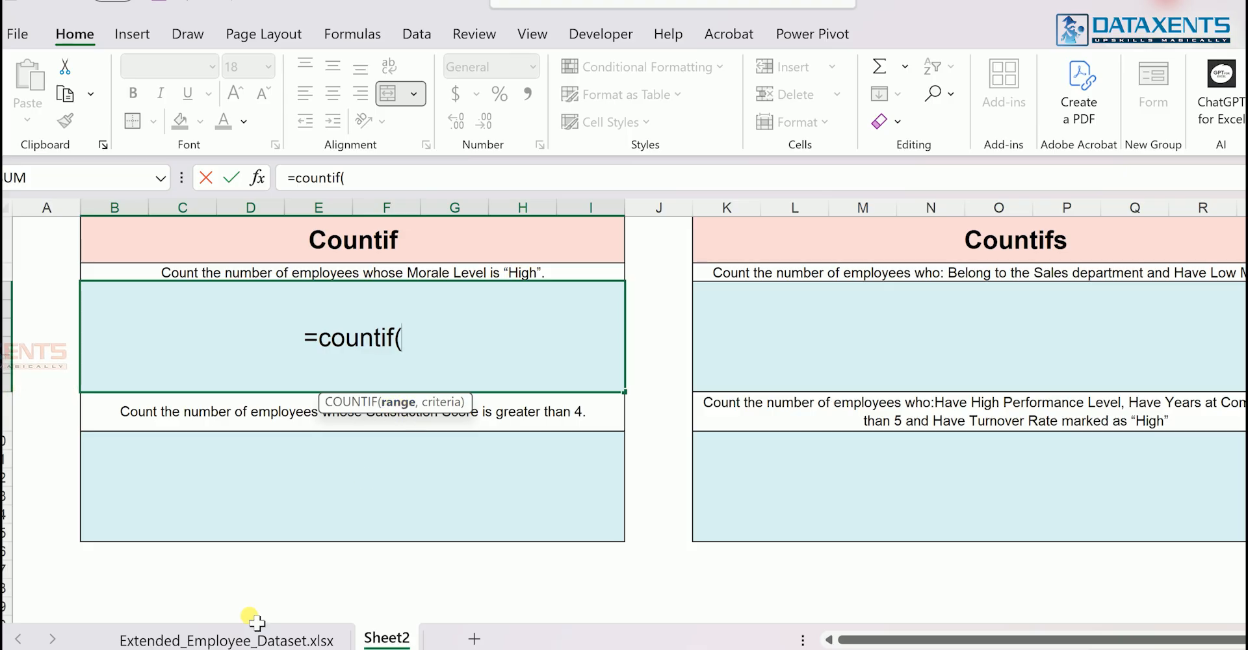
{"action": "left_click", "coordinate": [228, 639]}
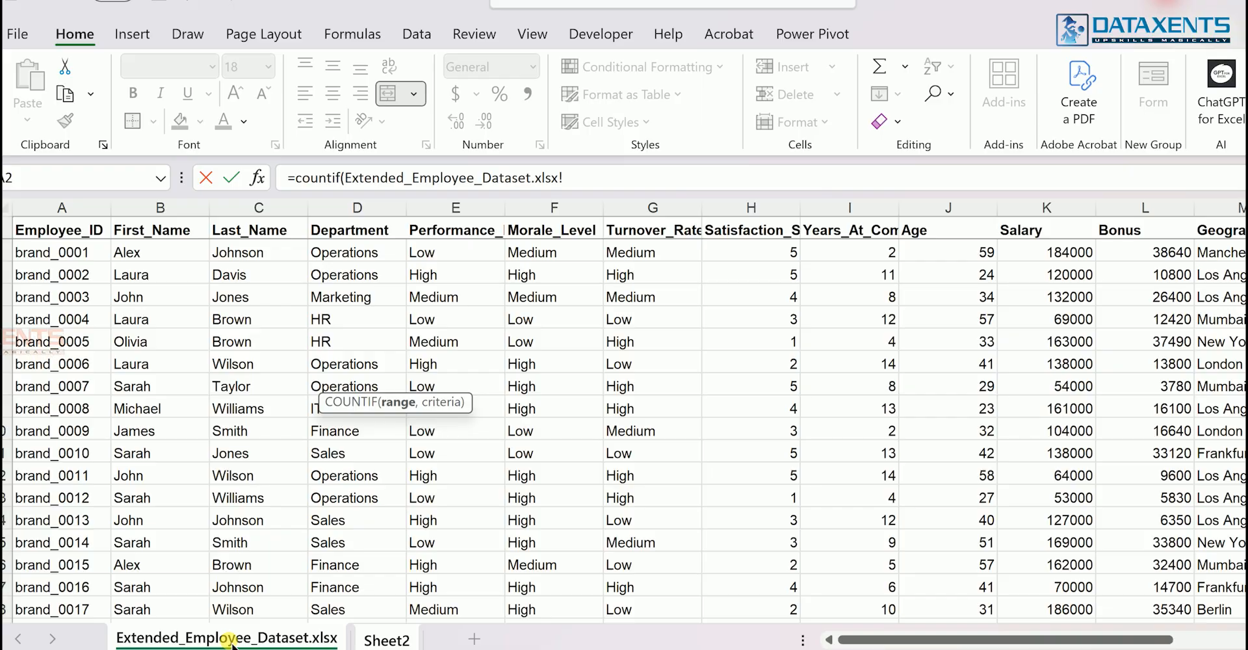
{"action": "left_click", "coordinate": [576, 228]}
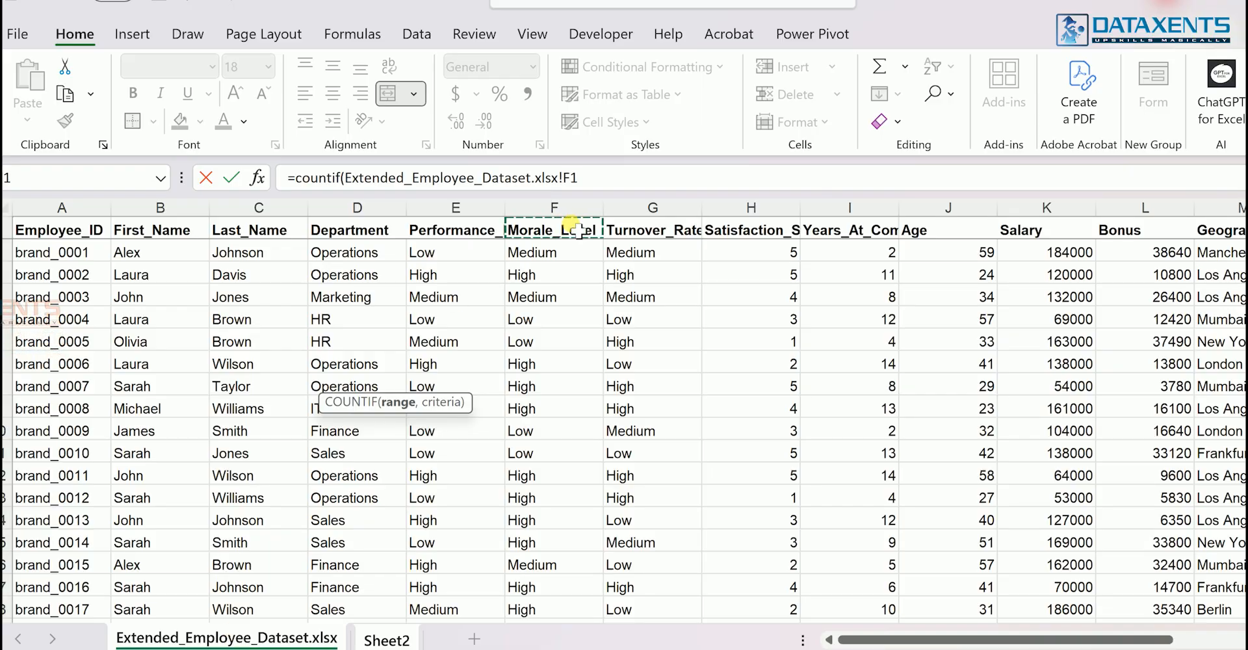
{"action": "key", "text": "ctrl+shift+Down"}
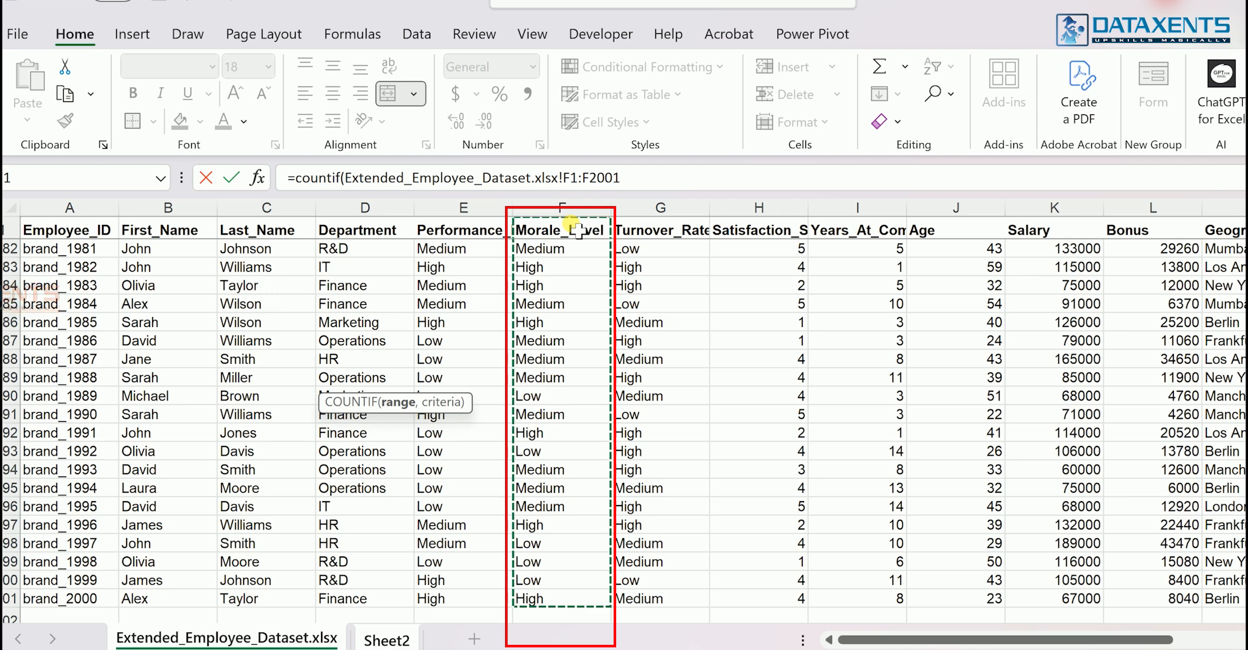
{"action": "type", "text": ","}
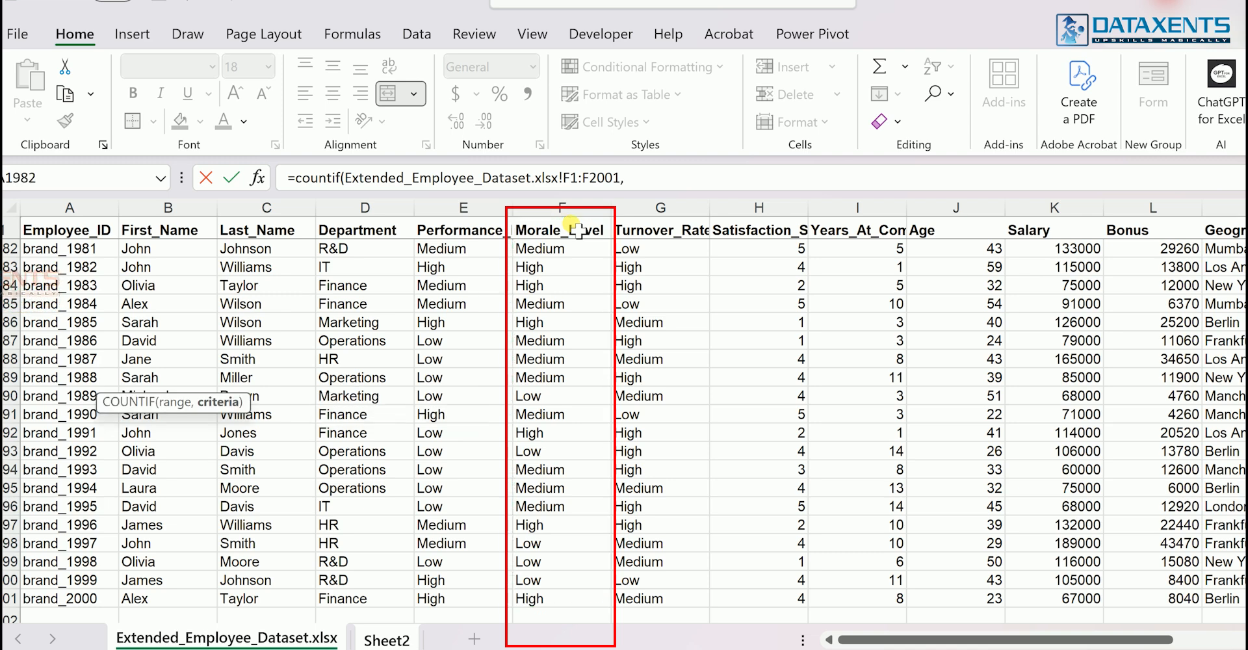
Remove the stray Sheet2 reference from the Morale Level formula and complete it with the criterion "High"
{"action": "left_click", "coordinate": [383, 640]}
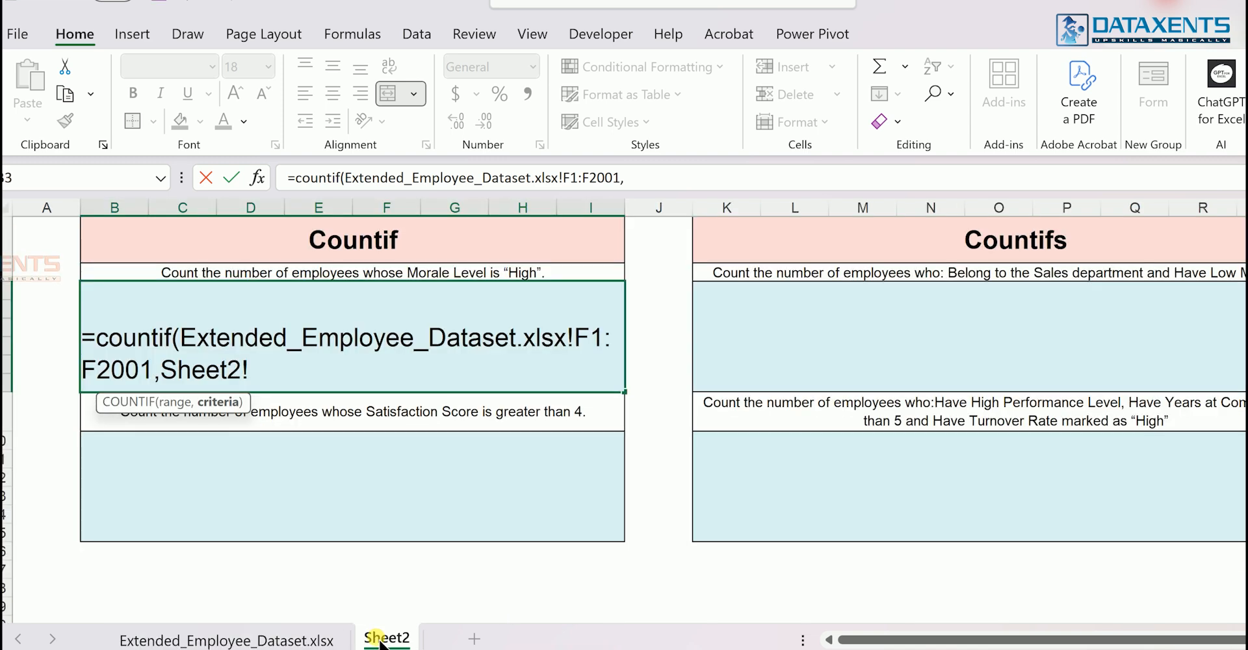
{"action": "key", "text": "BackSpace"}
{"action": "key", "text": "BackSpace"}
{"action": "key", "text": "BackSpace"}
{"action": "key", "text": "BackSpace"}
{"action": "key", "text": "BackSpace"}
{"action": "key", "text": "BackSpace"}
{"action": "key", "text": "BackSpace"}
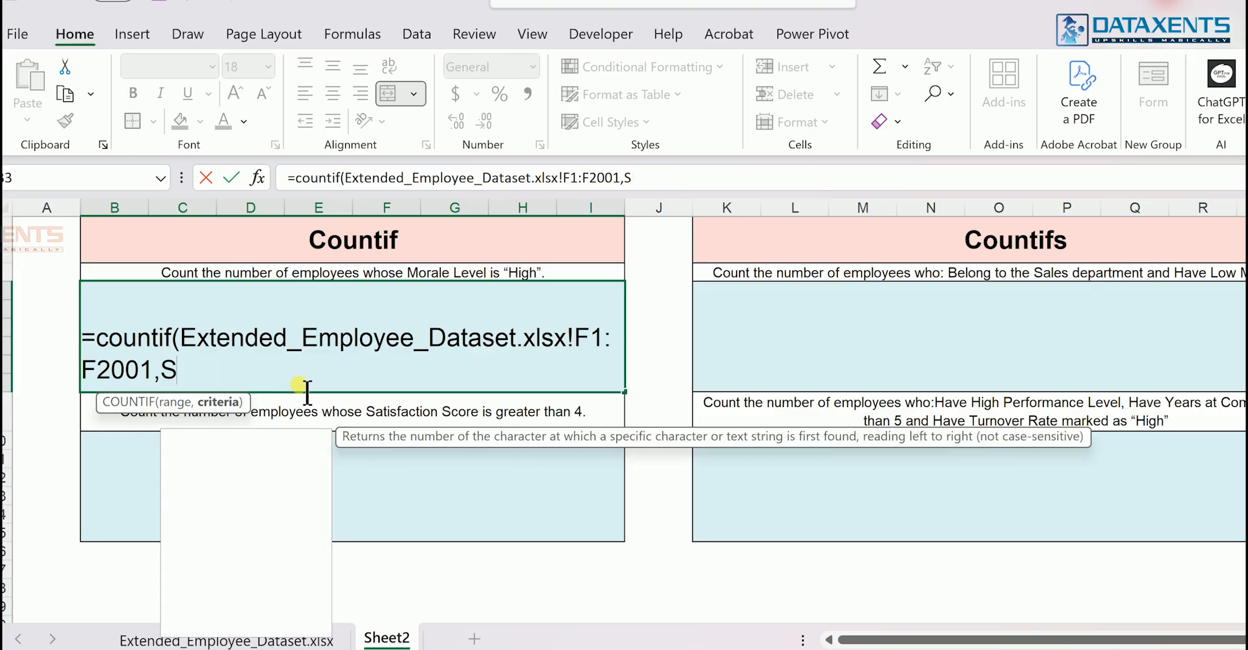
{"action": "type", "text": "\""}
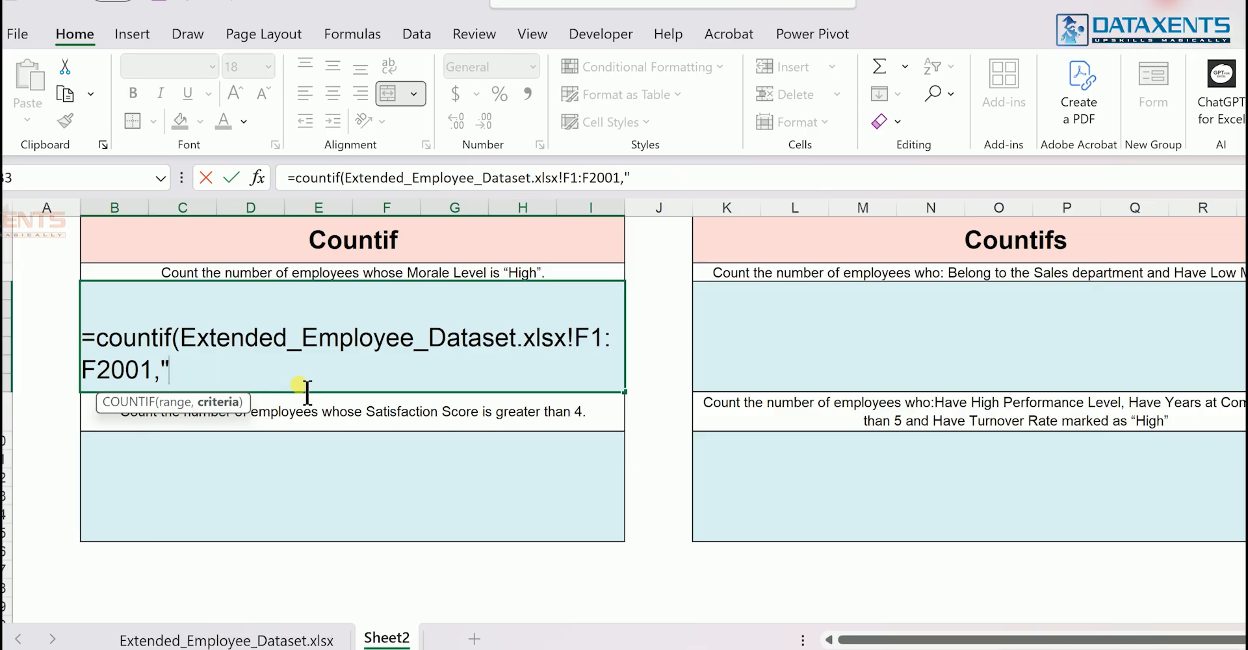
{"action": "type", "text": "Hif"}
{"action": "key", "text": "BackSpace"}
{"action": "type", "text": "gh\")"}
{"action": "key", "text": "Return"}
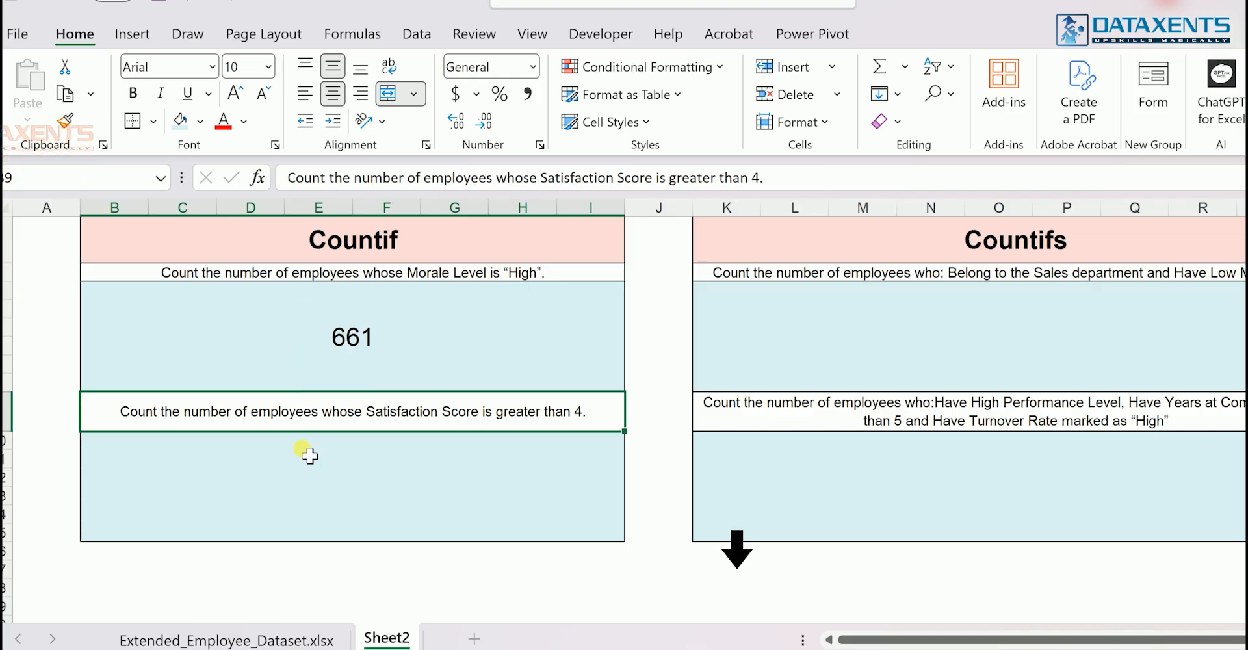
Enter a COUNTIF formula in the Satisfaction Score answer cell, with dataset range H1:H2001 and criterion ">4"
{"action": "left_click", "coordinate": [314, 477]}
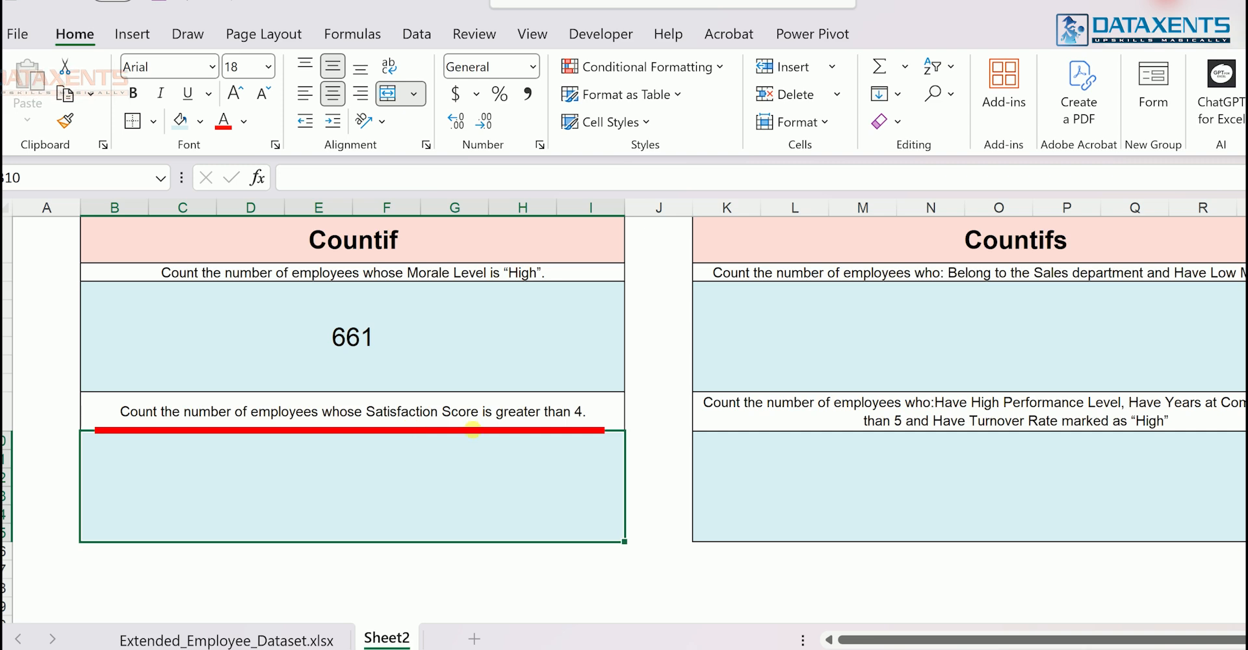
{"action": "double_click", "coordinate": [413, 533]}
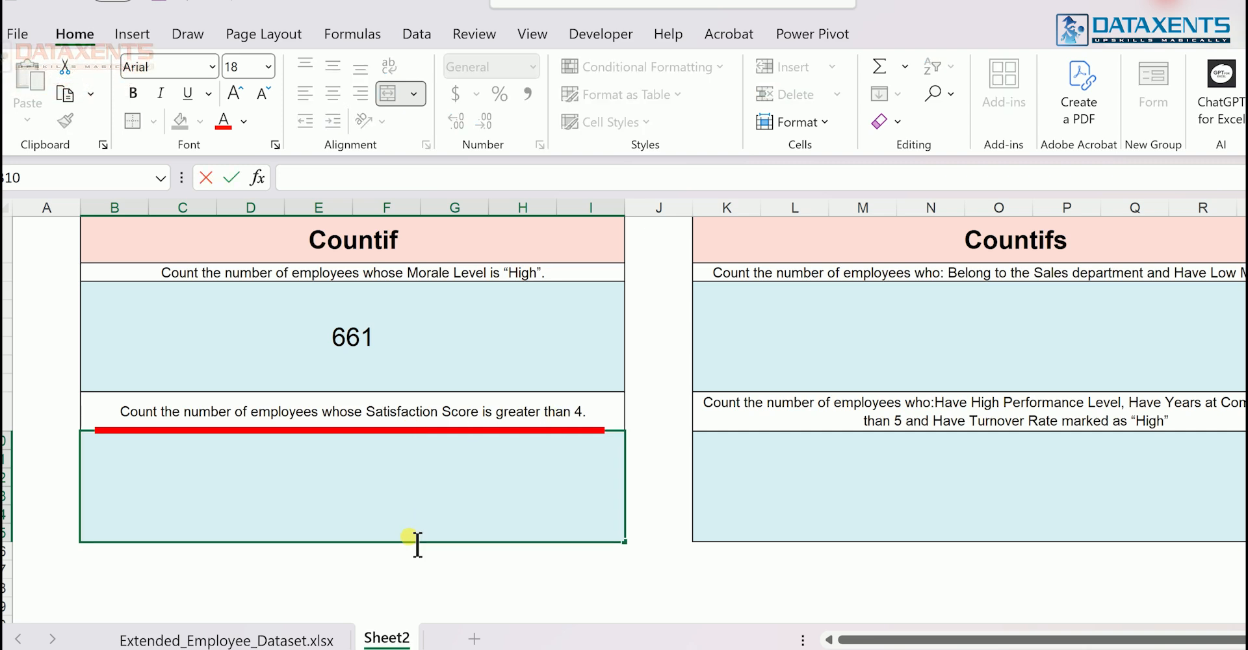
{"action": "type", "text": "=countif"}
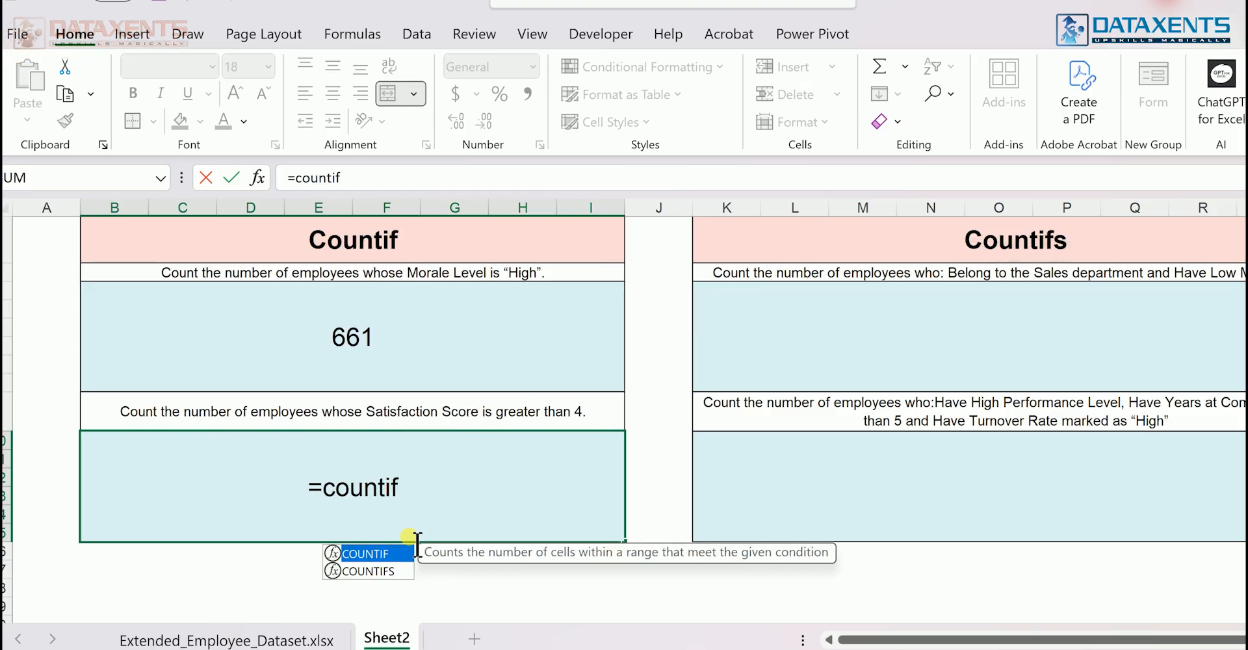
{"action": "type", "text": "("}
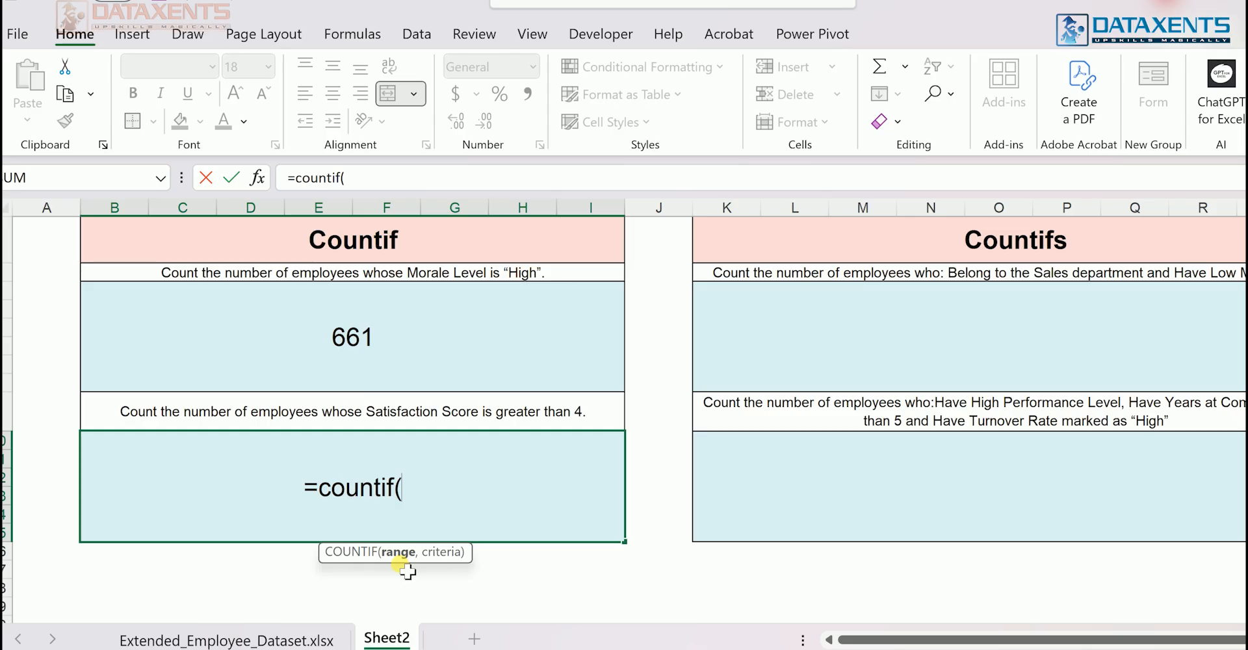
{"action": "left_click", "coordinate": [272, 640]}
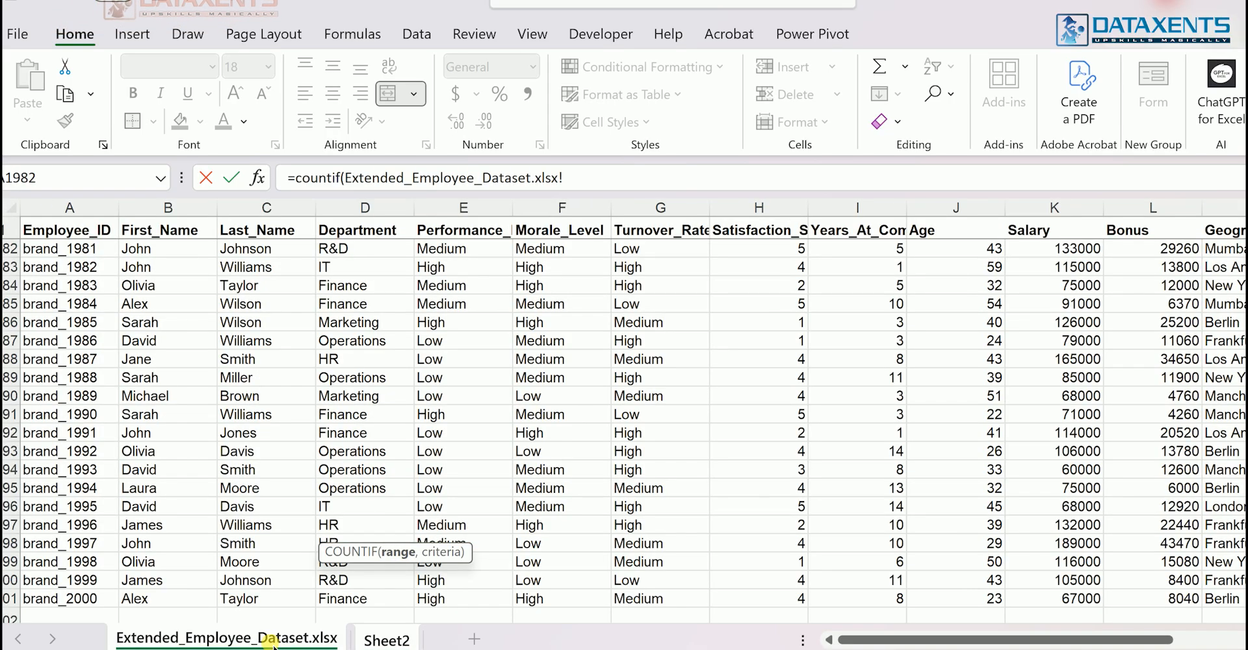
{"action": "left_click", "coordinate": [787, 231]}
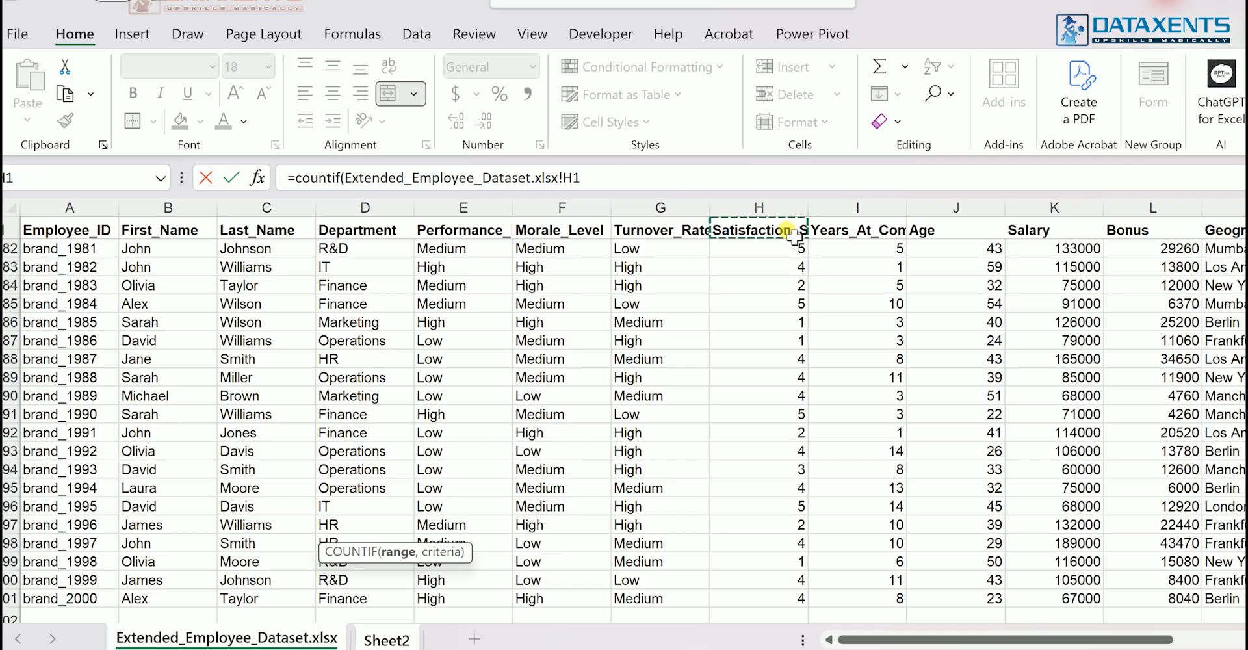
{"action": "key", "text": "ctrl+shift+Down"}
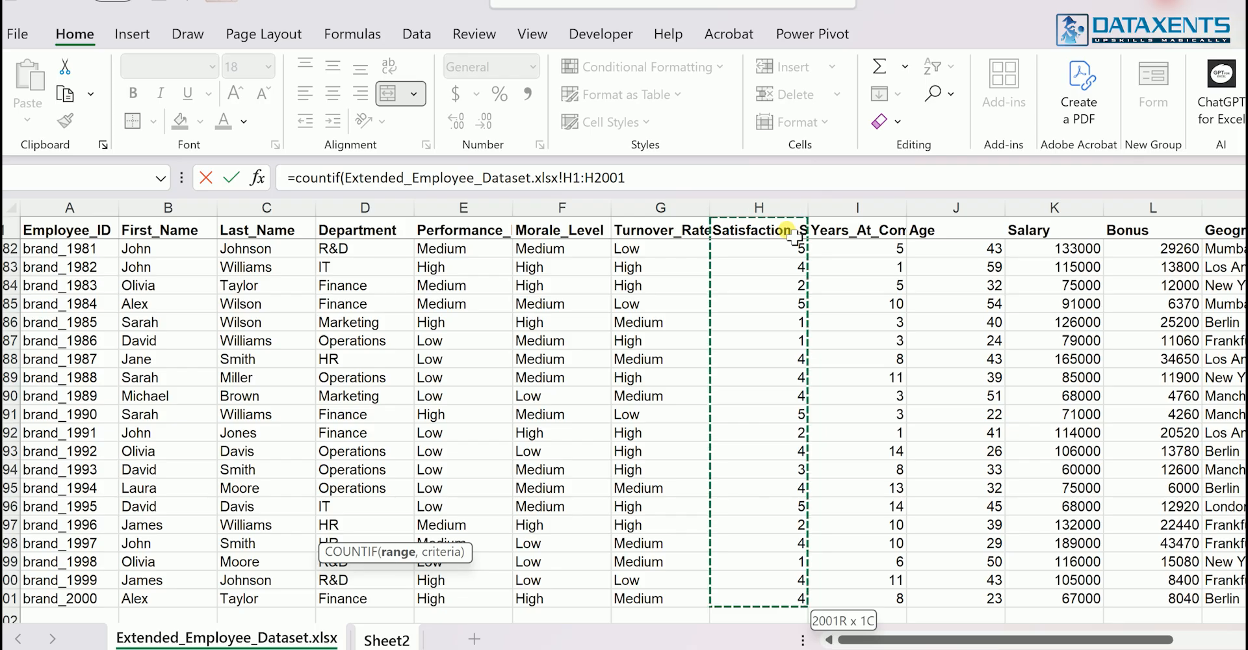
{"action": "type", "text": ",\">4"}
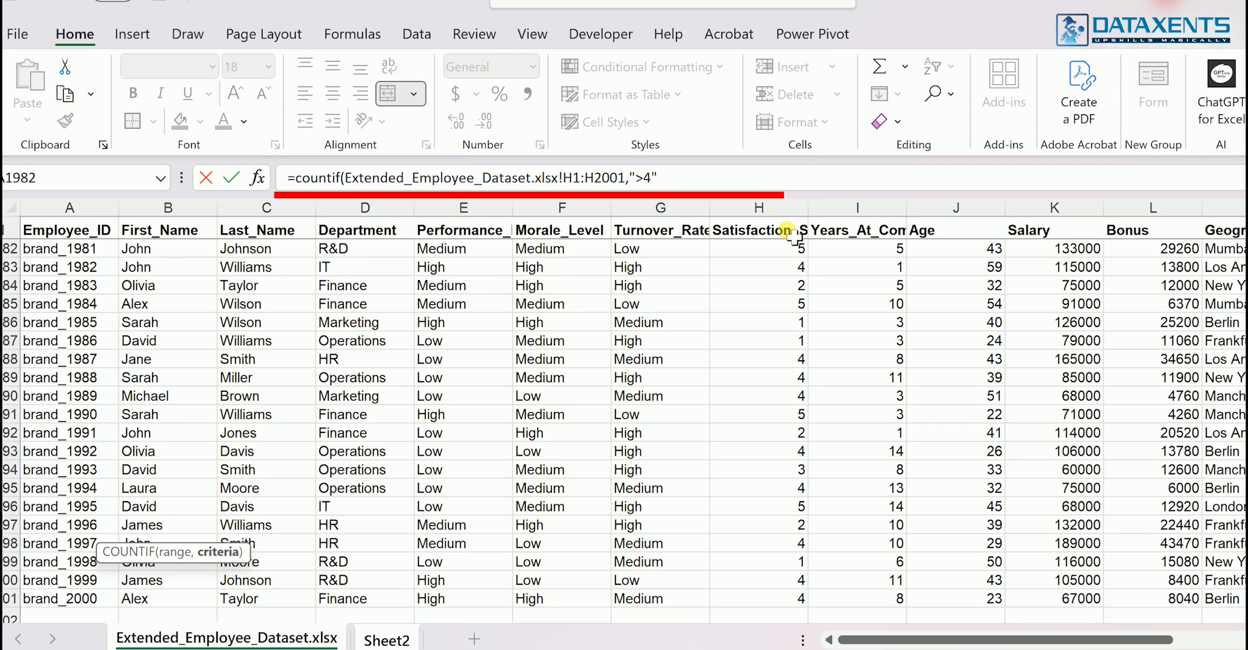
{"action": "key", "text": "Return"}
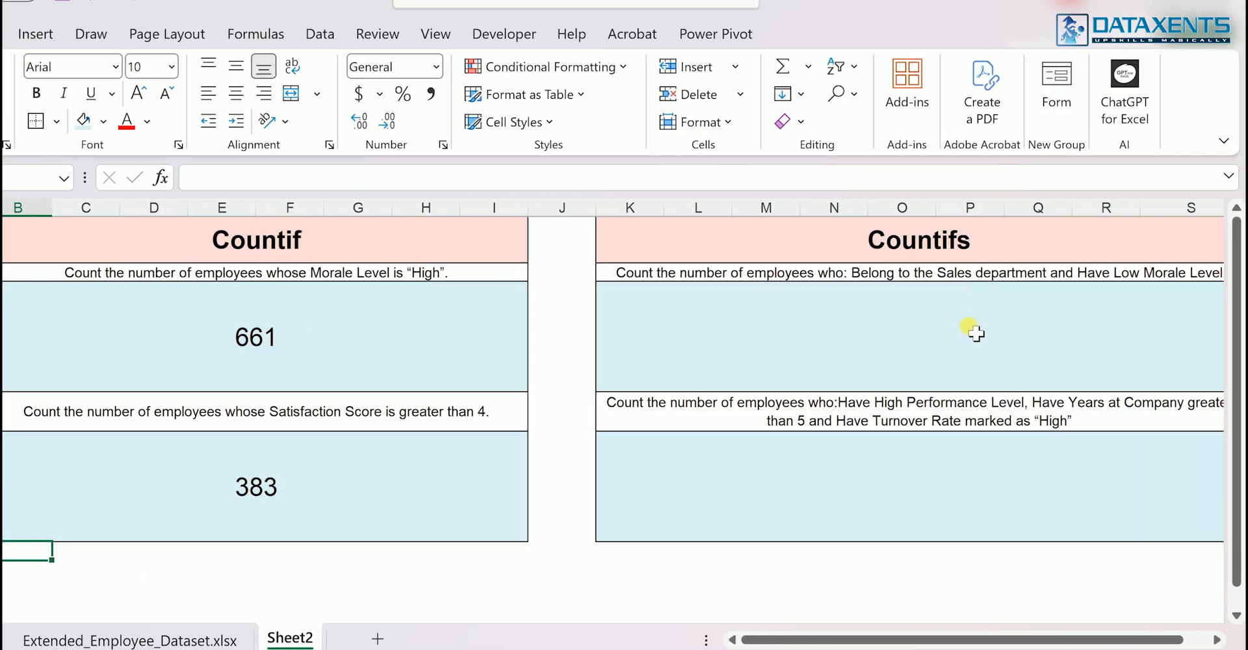
Start a COUNTIFS formula in the Sales department and Low Morale answer cell, with dataset range D1:D2001 and criterion "sales"
{"action": "left_click", "coordinate": [921, 357]}
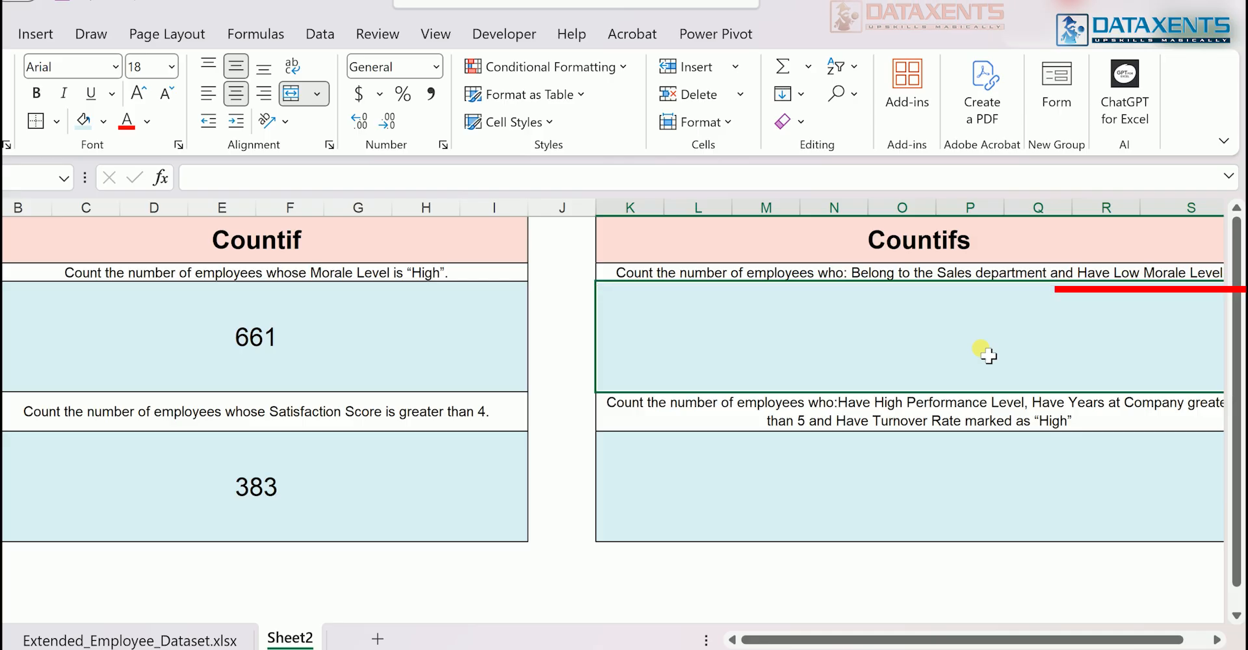
{"action": "type", "text": "=counti"}
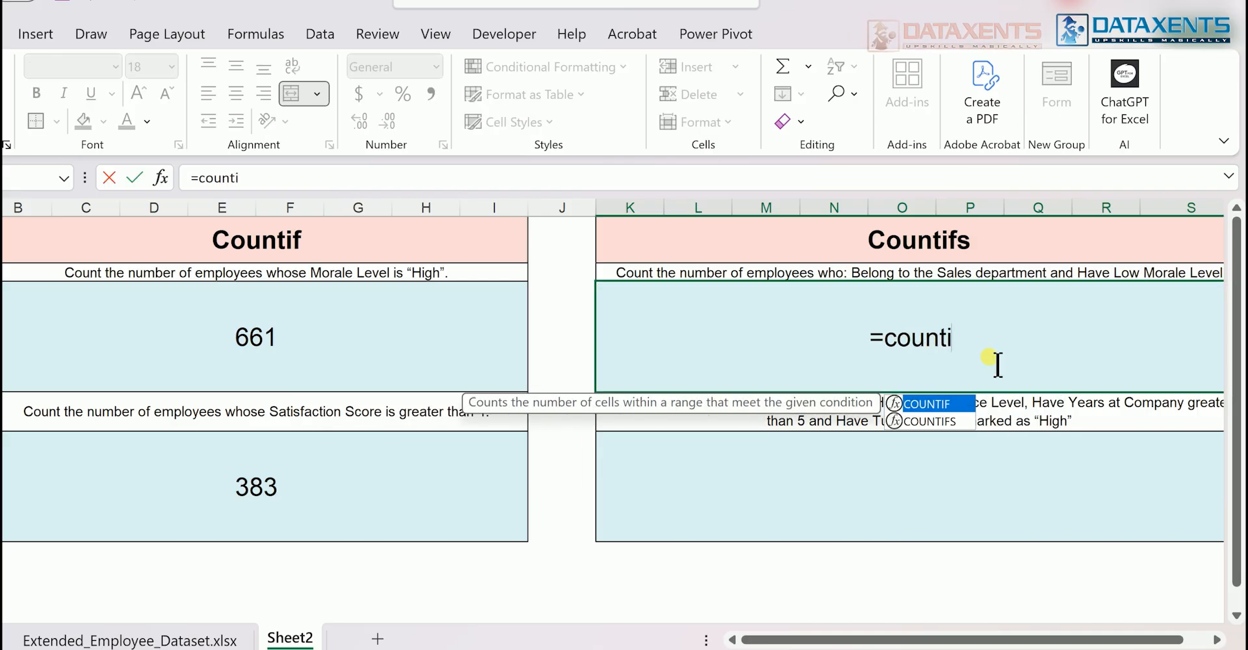
{"action": "type", "text": "fs("}
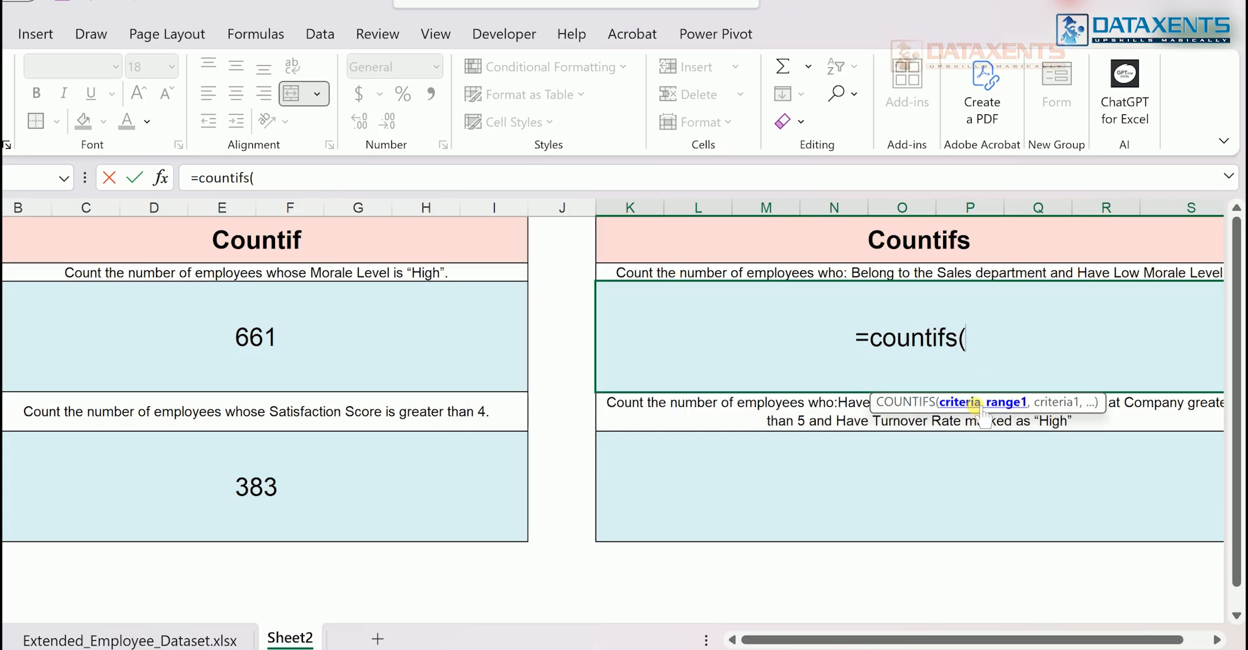
{"action": "left_click", "coordinate": [184, 636]}
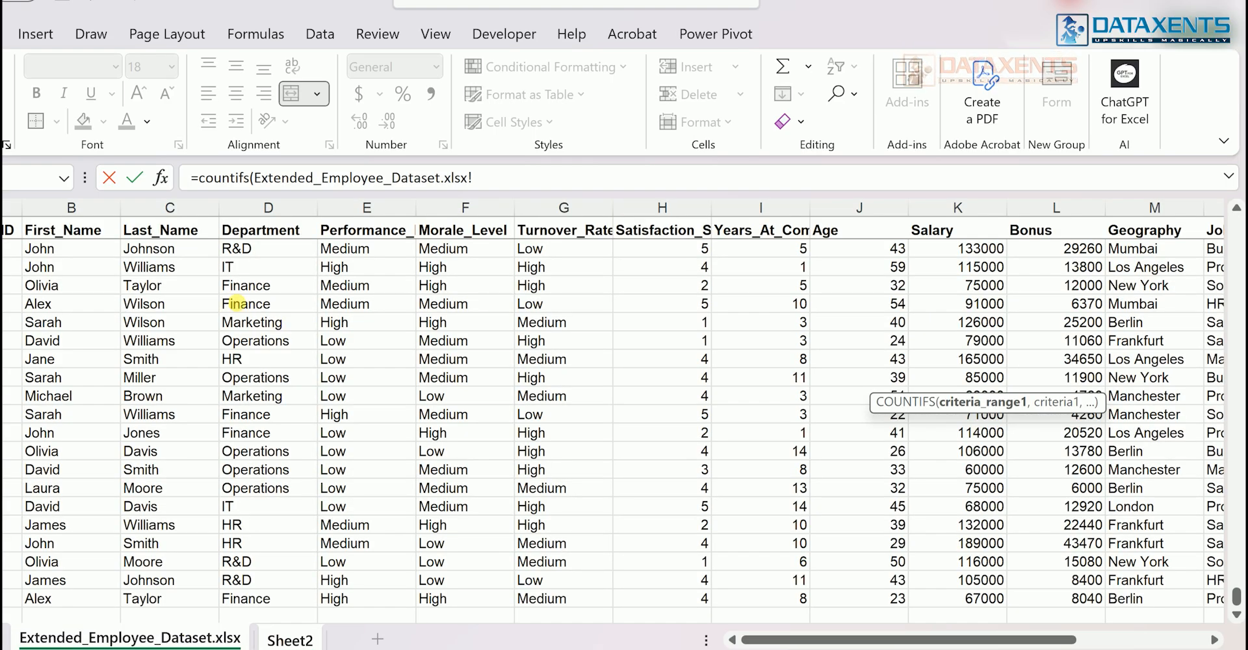
{"action": "left_click", "coordinate": [268, 232]}
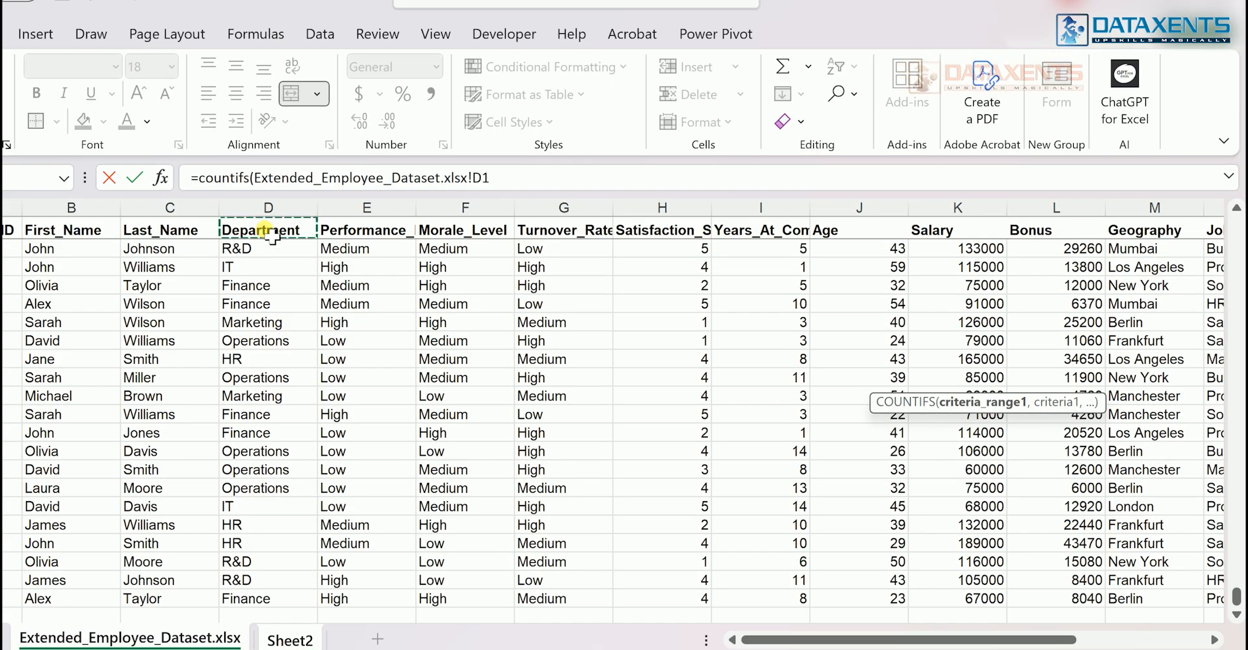
{"action": "key", "text": "ctrl+shift+Down"}
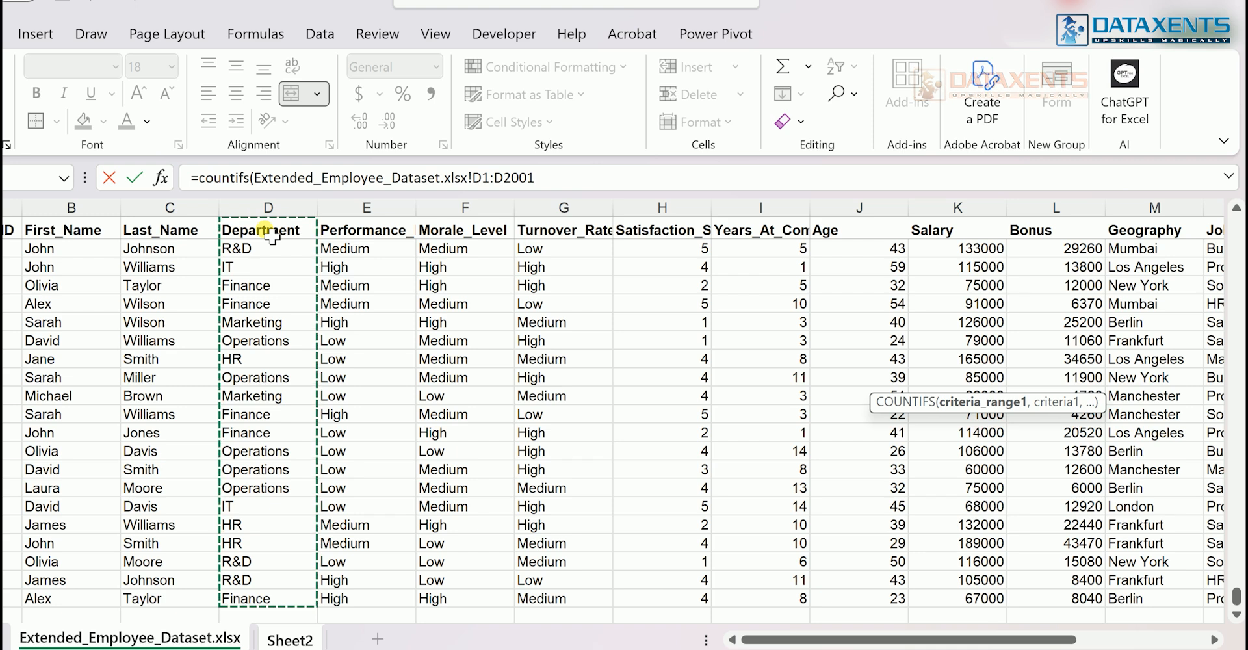
{"action": "type", "text": ",\"sales\","}
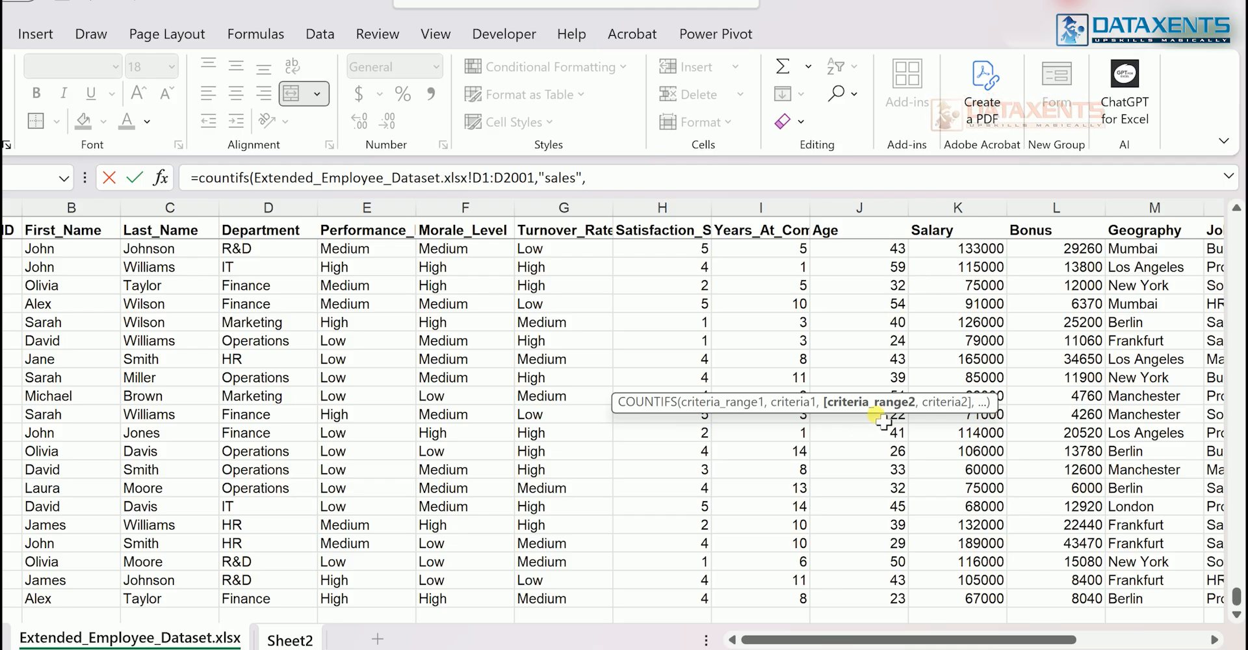
Add the Morale_Level range F1:F2001 with criterion "low" as the second COUNTIFS condition and complete the formula
{"action": "left_click", "coordinate": [274, 640]}
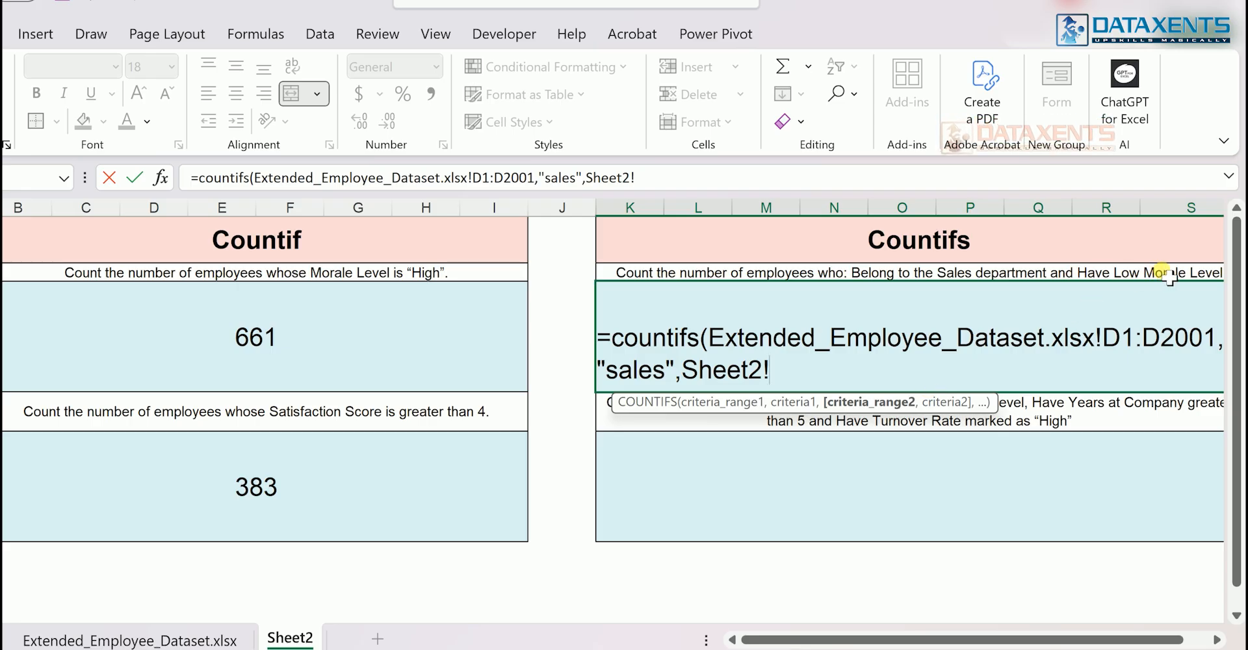
{"action": "left_click", "coordinate": [187, 641]}
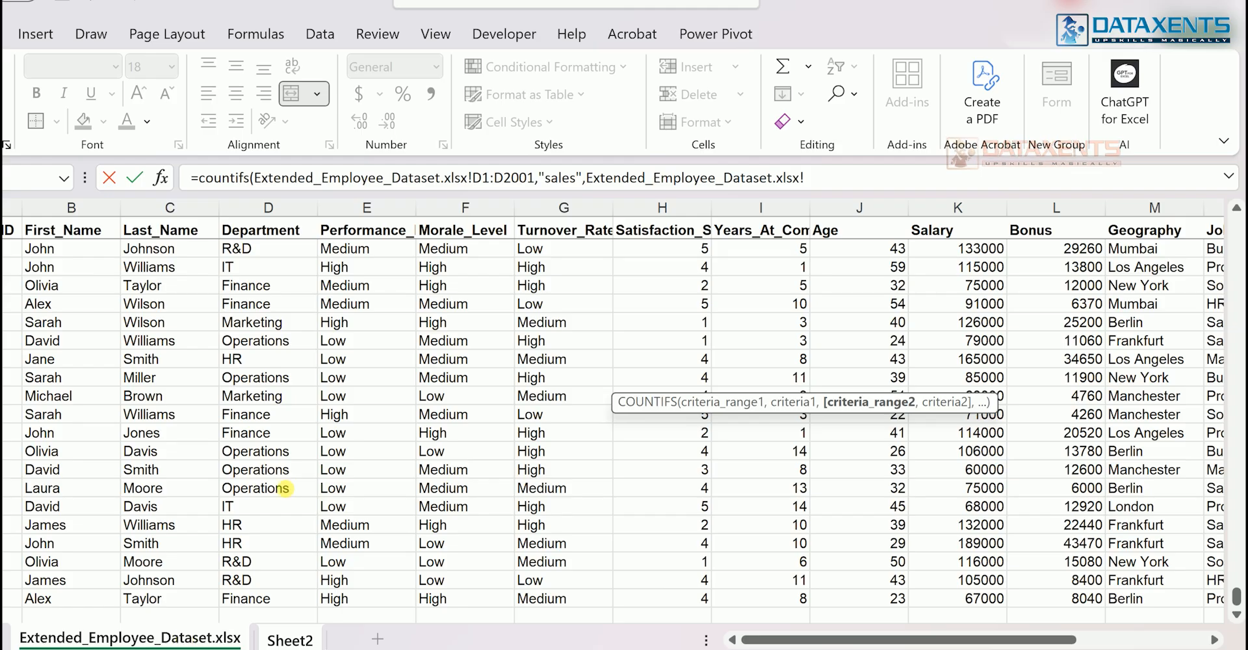
{"action": "left_click", "coordinate": [459, 230]}
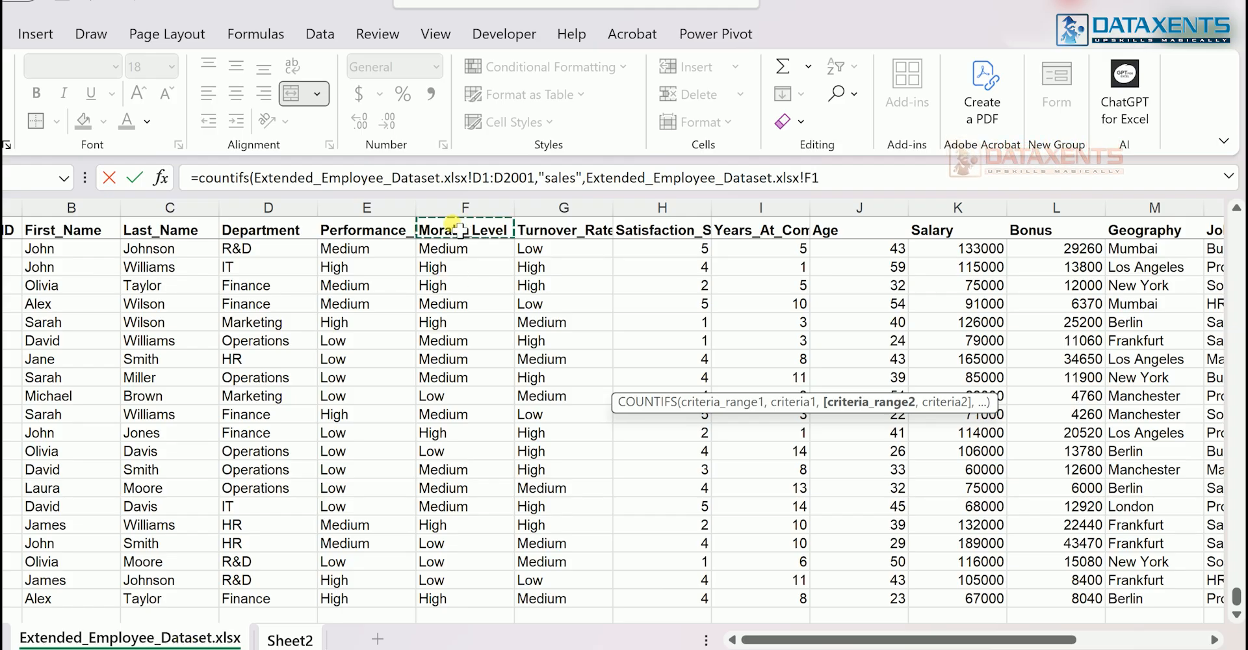
{"action": "key", "text": "ctrl+shift+Down"}
{"action": "type", "text": ","}
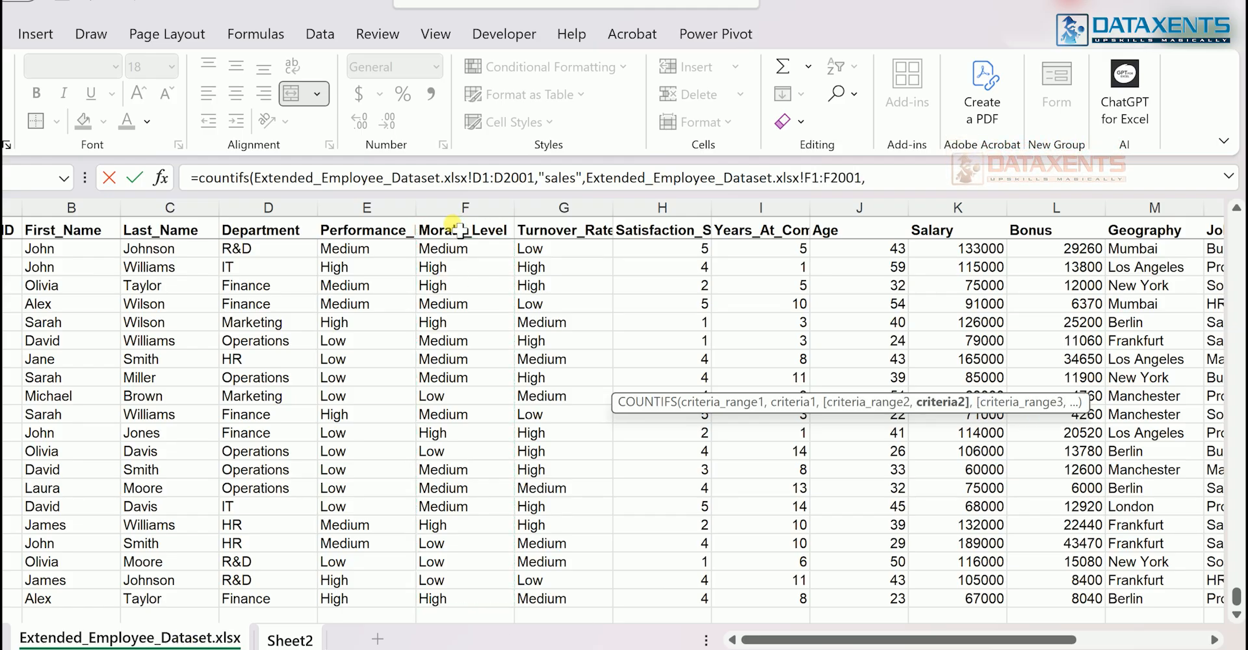
{"action": "type", "text": "\"low"}
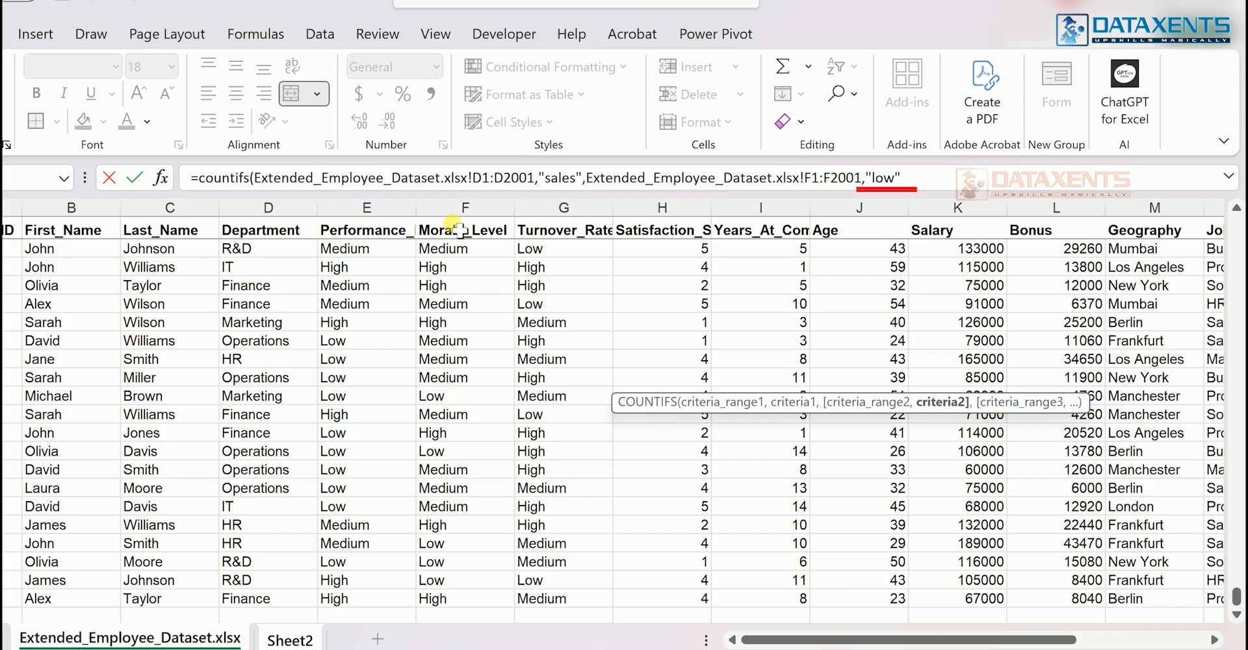
{"action": "key", "text": "Return"}
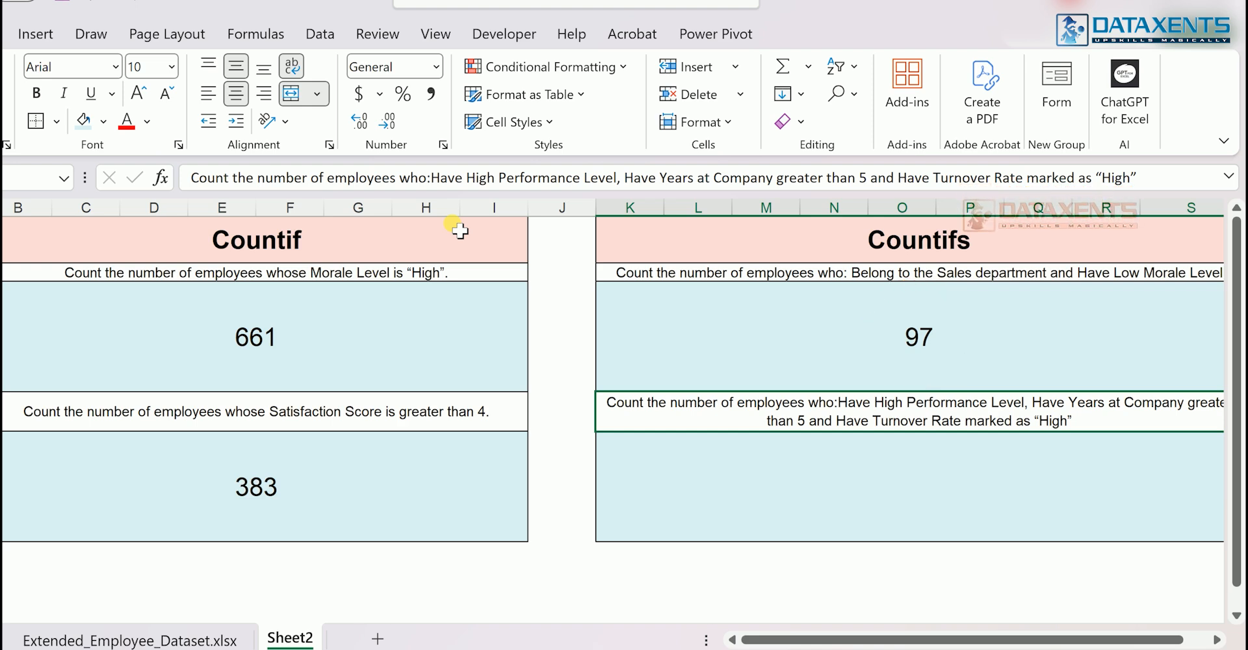
Start a COUNTIFS formula in the three-condition answer cell on Sheet2, with dataset Performance range E1:E2001 and criterion "High"
{"action": "double_click", "coordinate": [860, 514]}
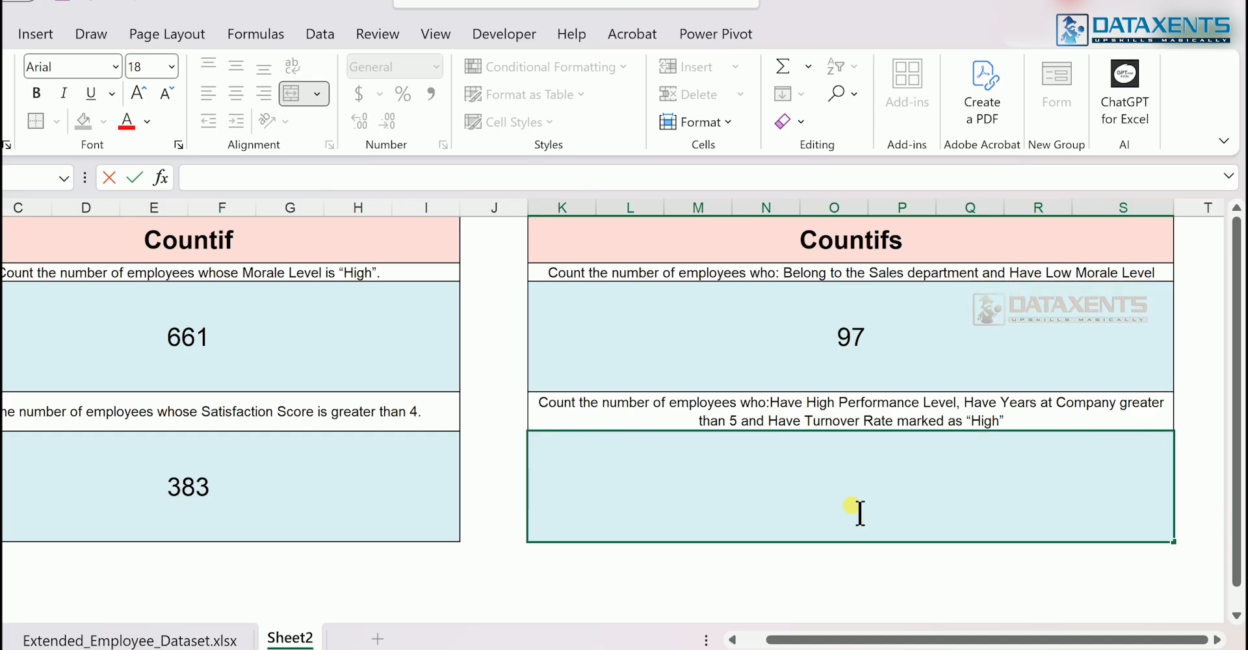
{"action": "type", "text": "=co"}
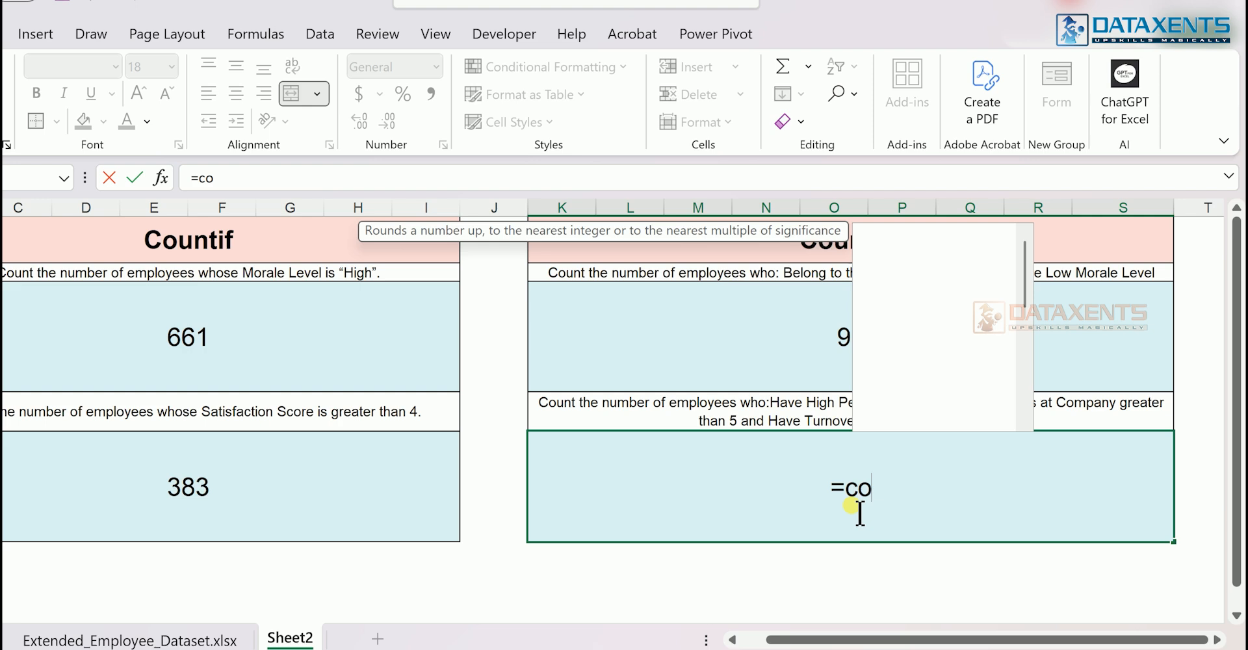
{"action": "type", "text": "untifs"}
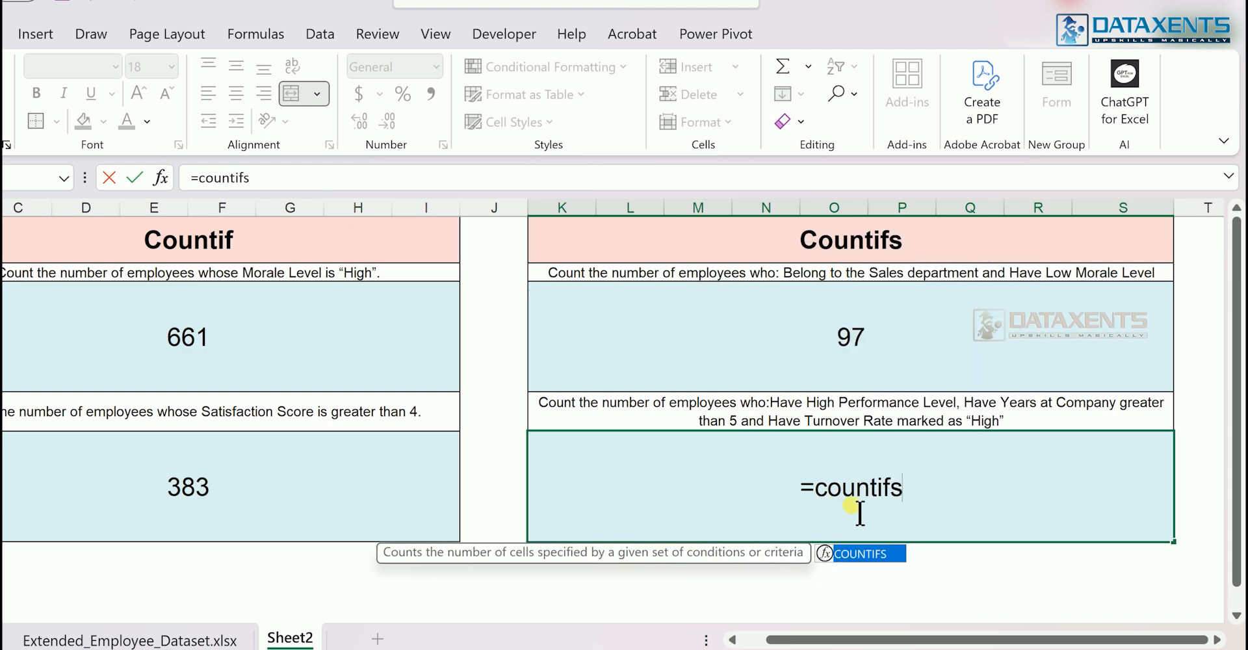
{"action": "type", "text": "("}
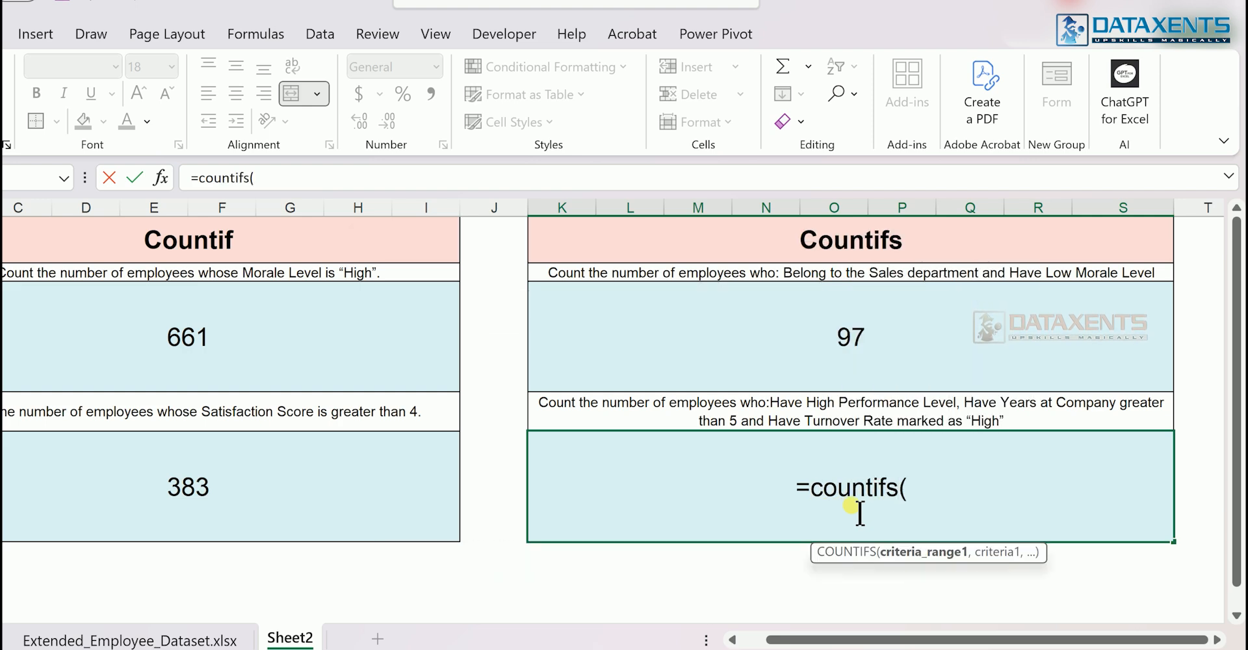
{"action": "left_click", "coordinate": [170, 643]}
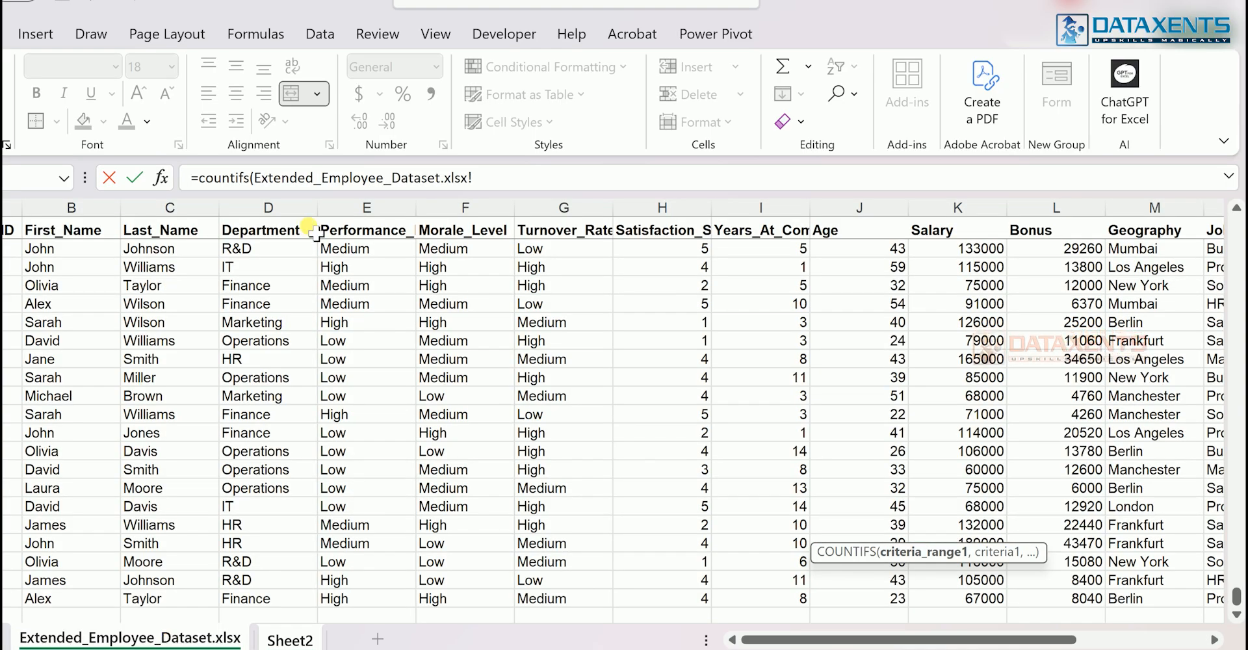
{"action": "left_click", "coordinate": [358, 231]}
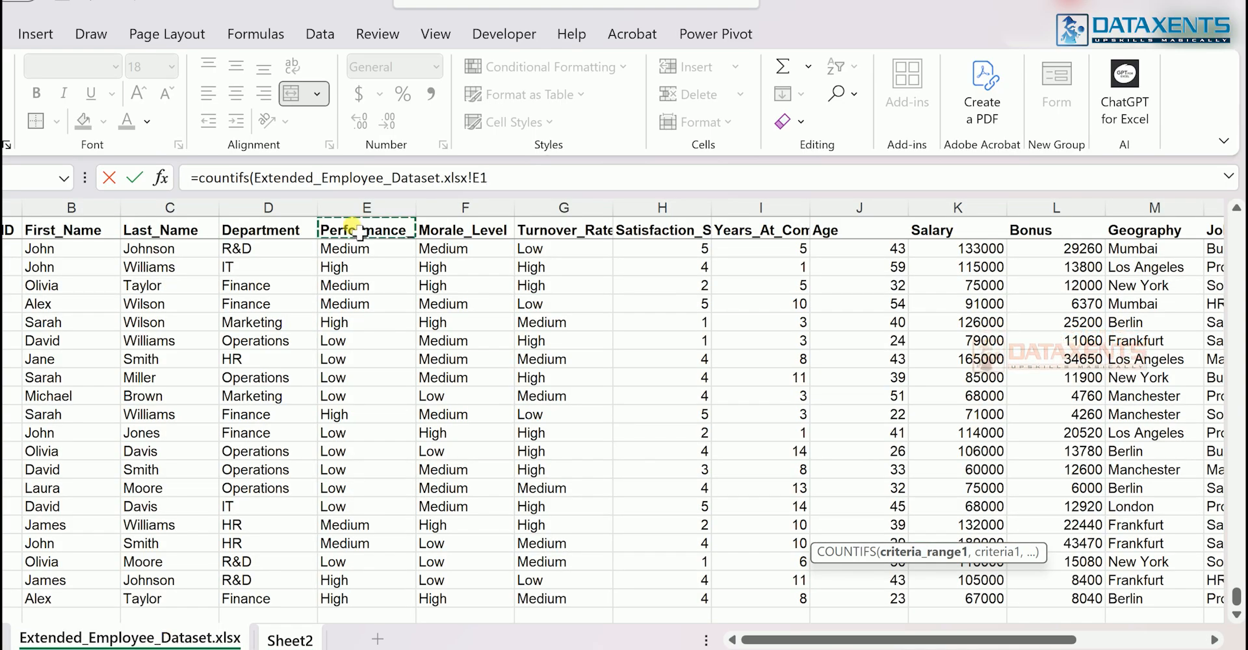
{"action": "key", "text": "ctrl+shift+Down"}
{"action": "key", "text": "ctrl+shift+Down"}
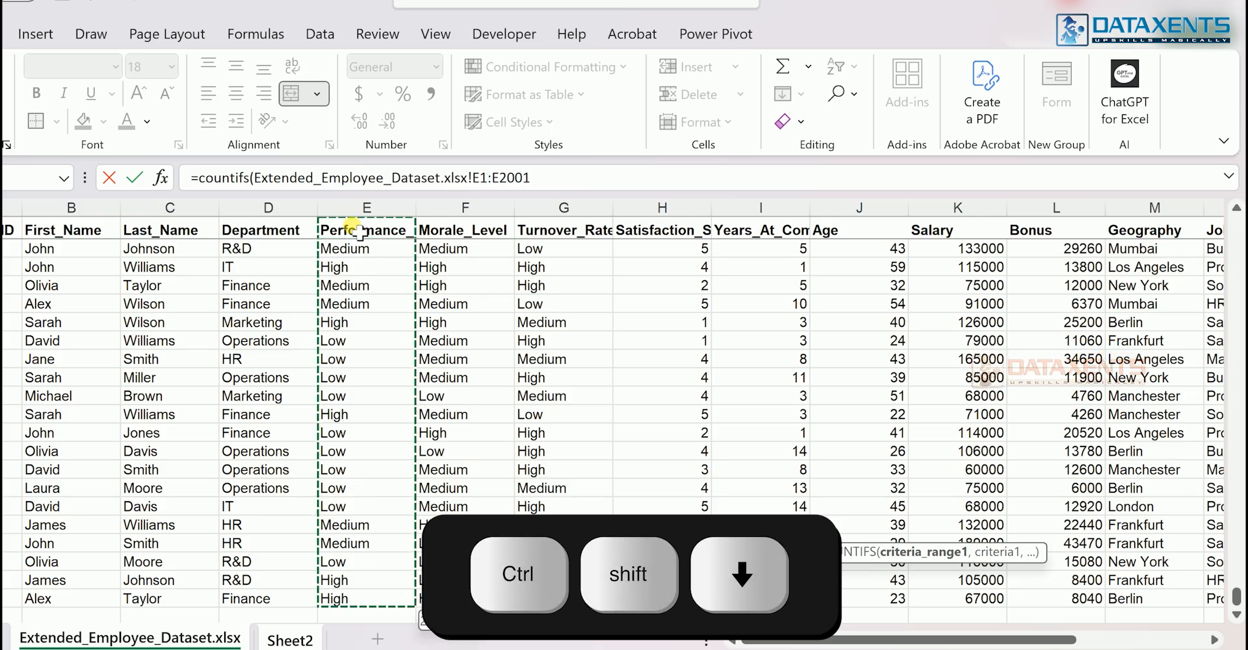
{"action": "type", "text": ","}
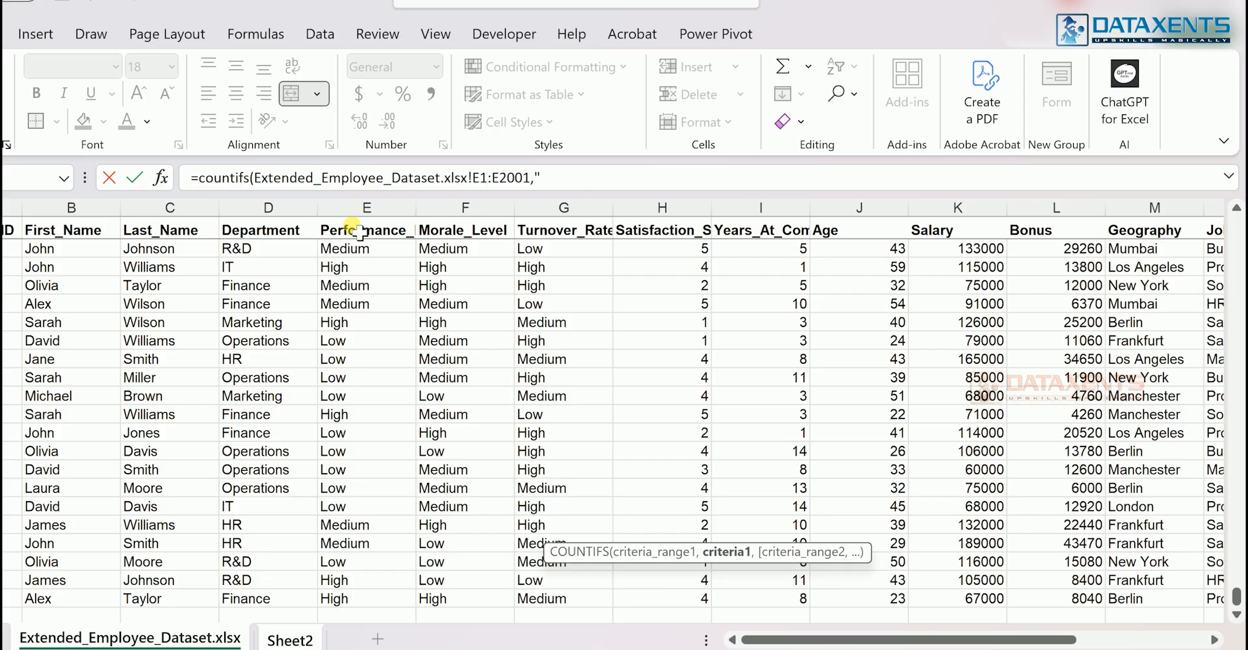
{"action": "type", "text": "\"High\","}
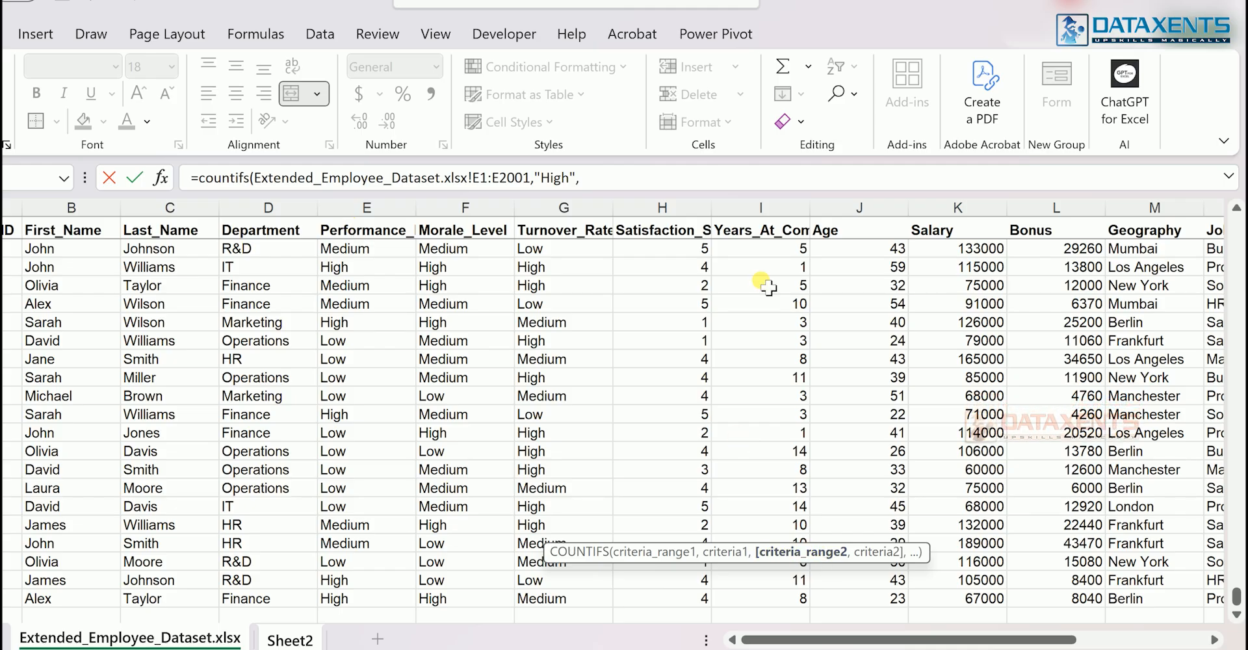
Add the dataset's years-at-company range I1:I2001 with criterion ">5" as the second COUNTIFS condition
{"action": "left_click", "coordinate": [767, 238]}
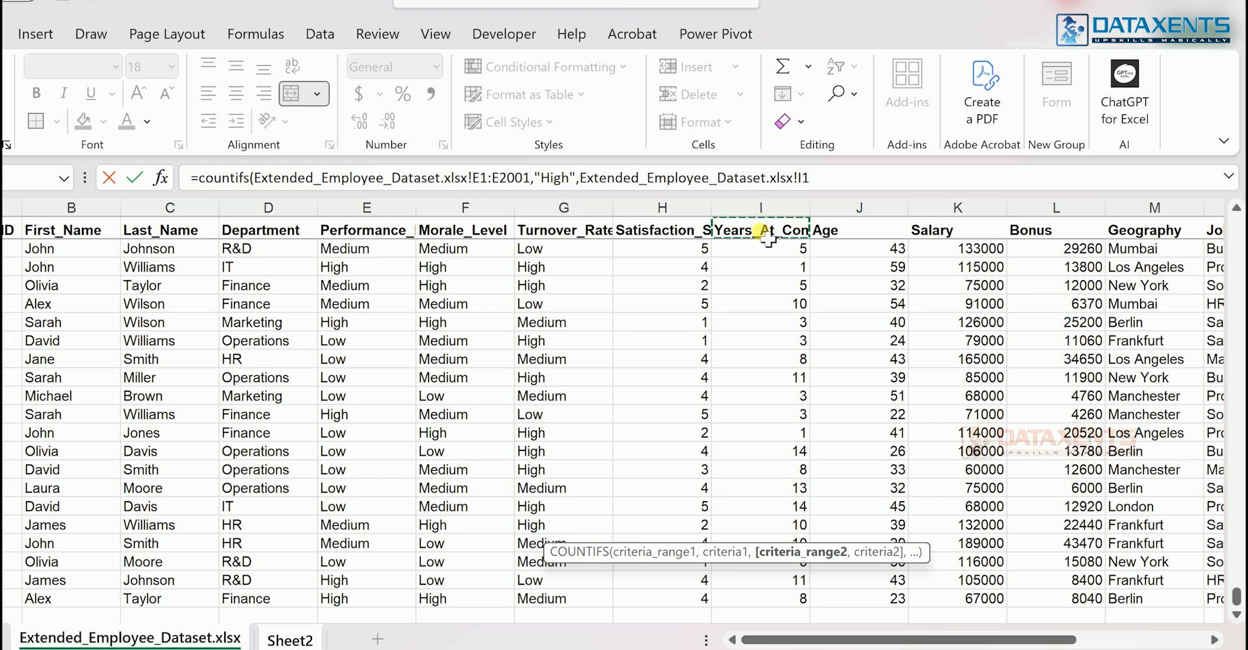
{"action": "key", "text": "ctrl+shift+Down"}
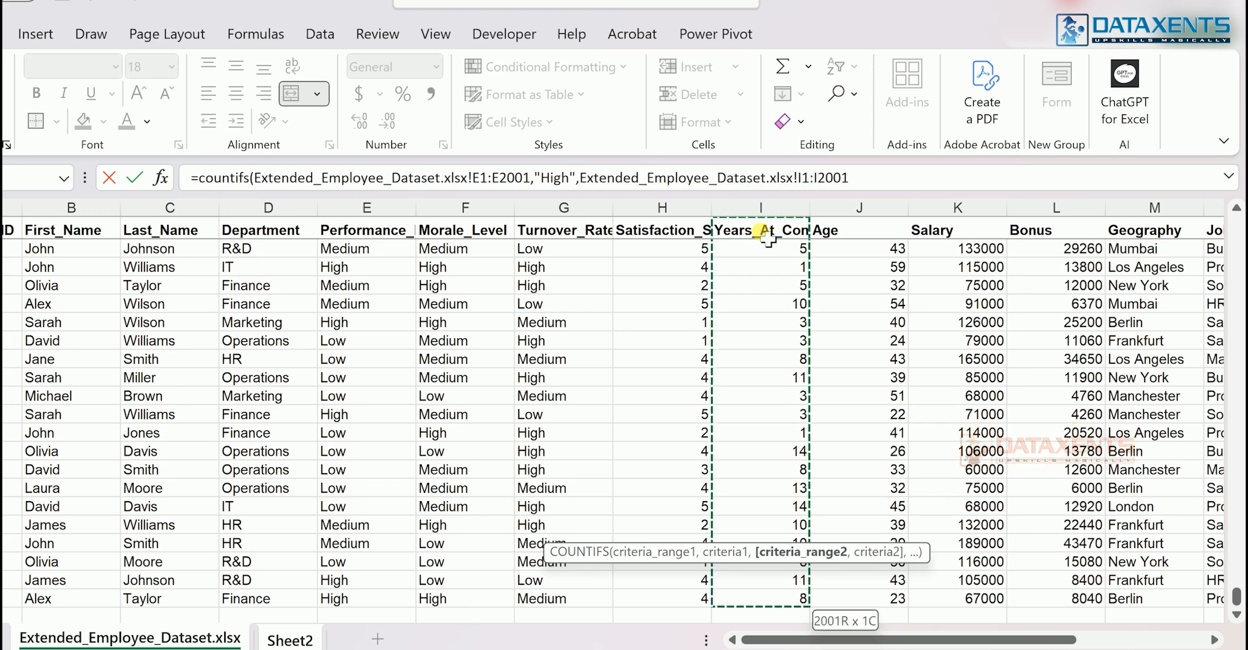
{"action": "type", "text": ","}
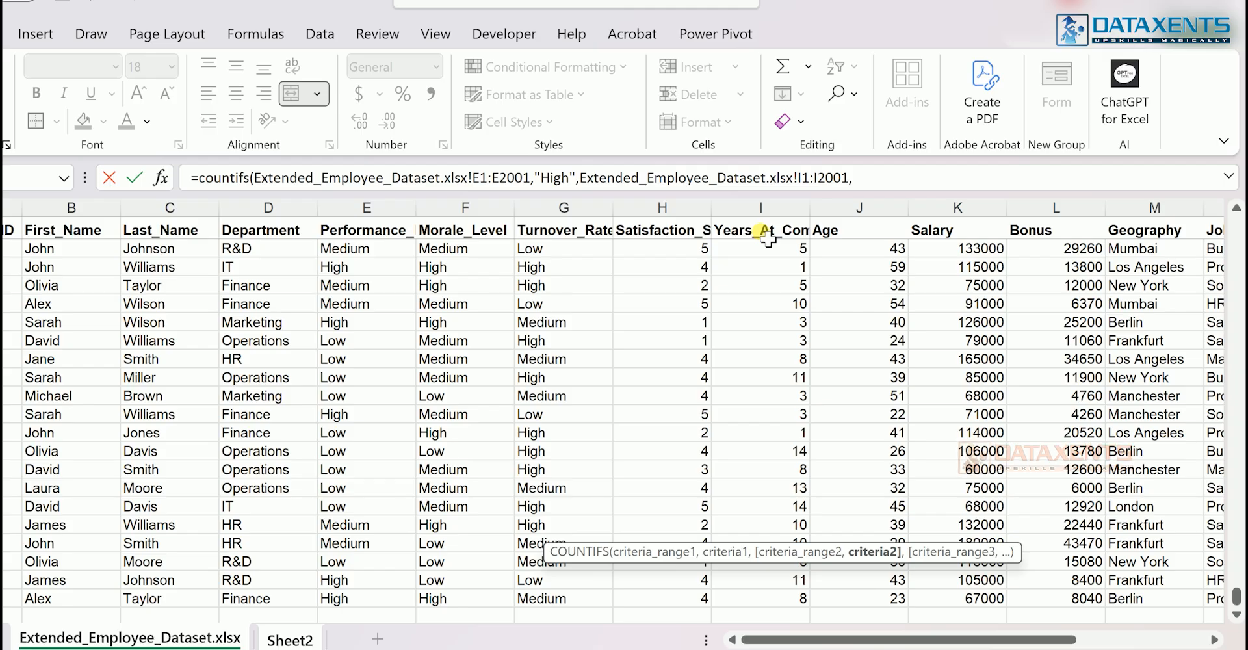
{"action": "type", "text": "\""}
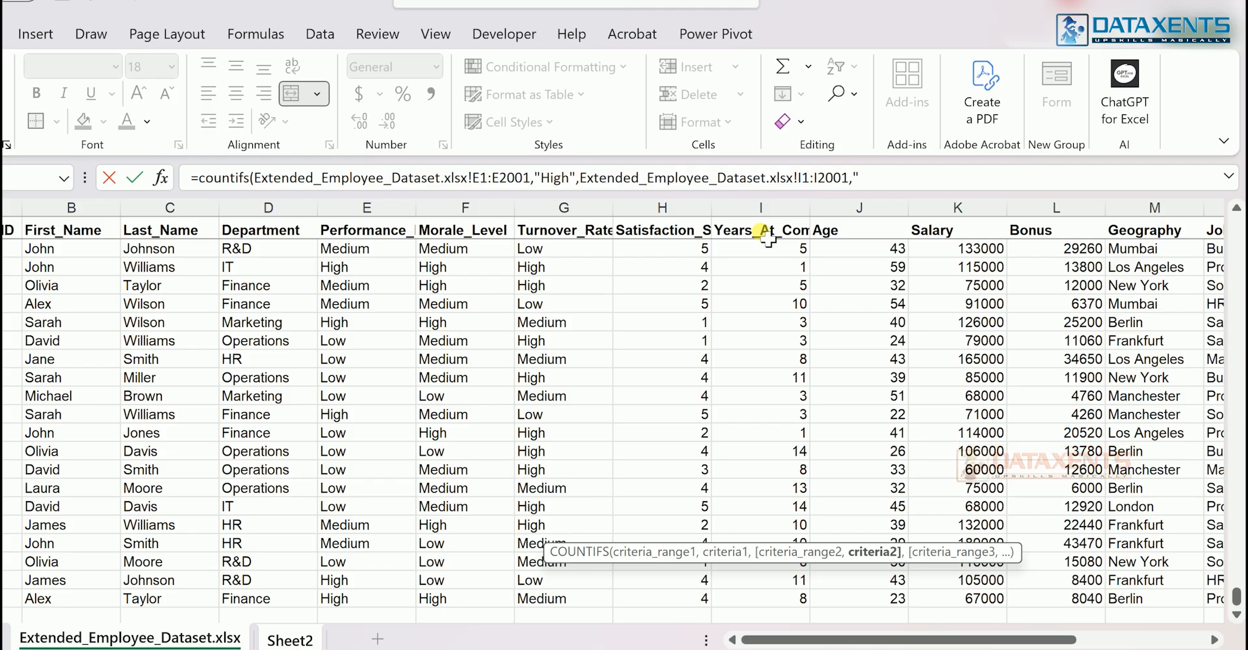
{"action": "type", "text": ">5\""}
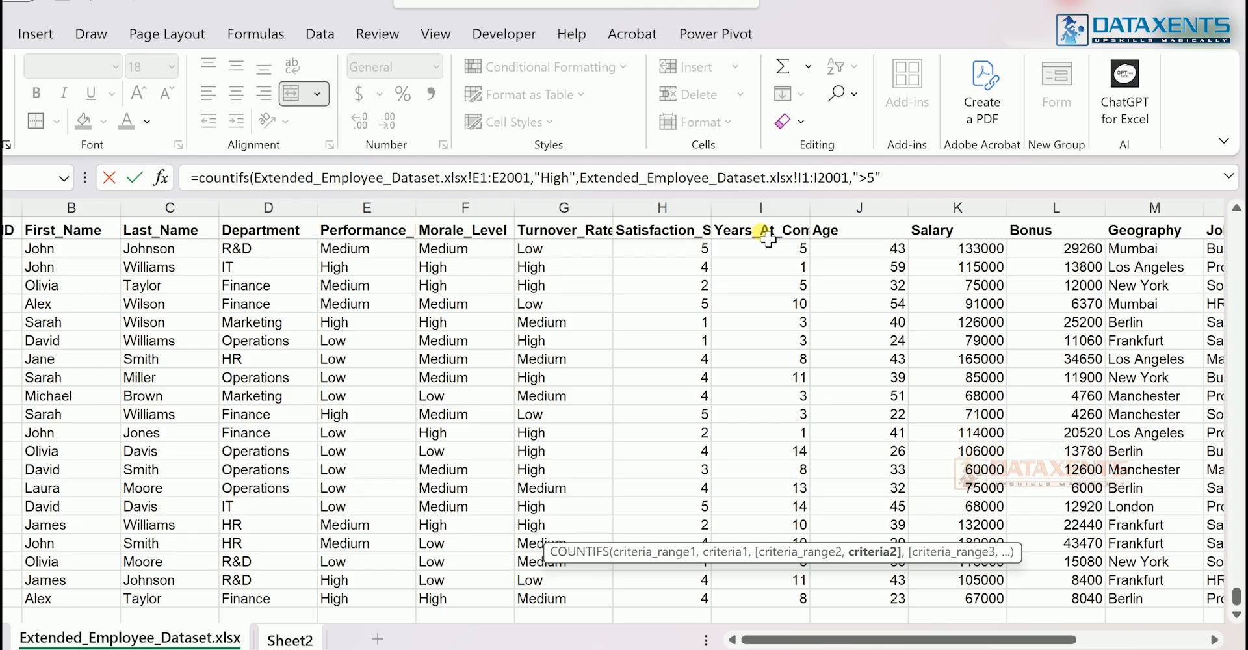
{"action": "type", "text": ","}
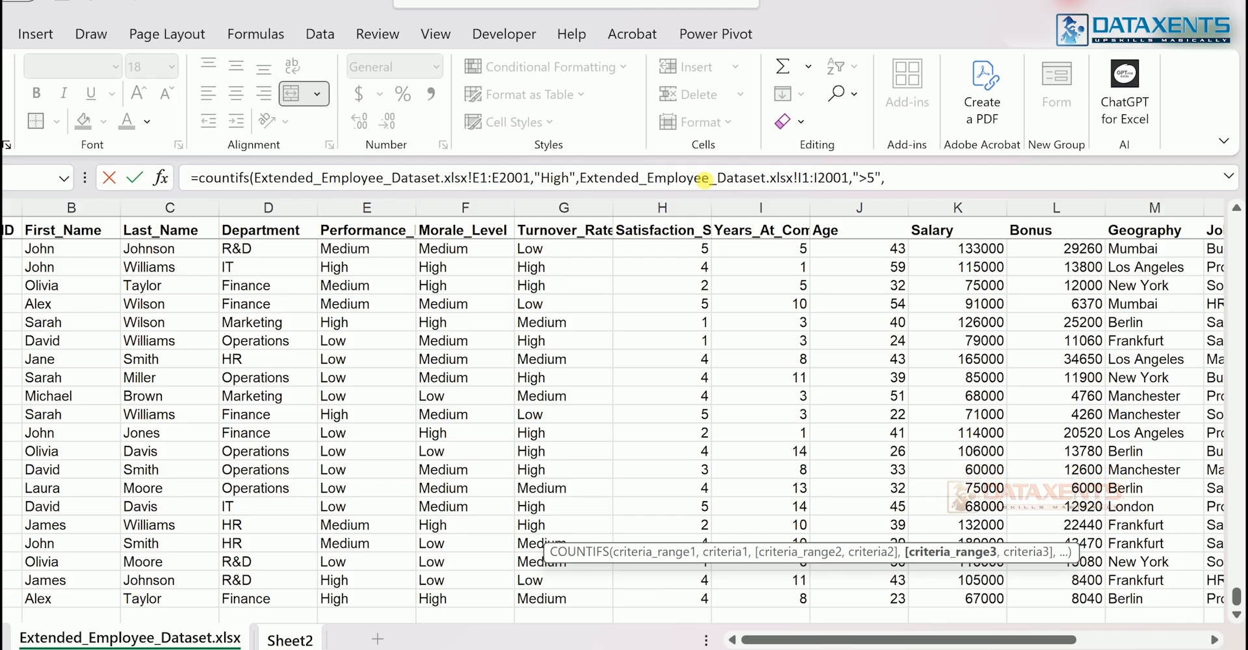
Add the Turnover_Rate range G1:G2001 with criterion "High" as the third COUNTIFS condition and complete the formula
{"action": "left_click", "coordinate": [578, 236]}
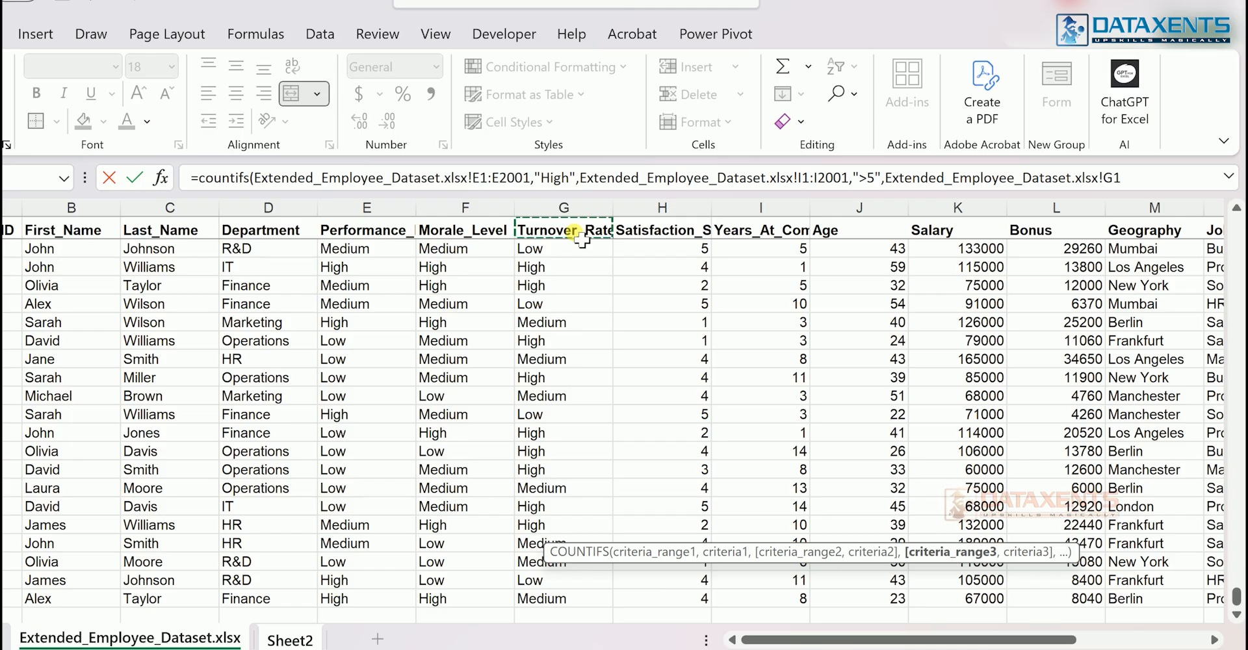
{"action": "key", "text": "ctrl+shift+Down"}
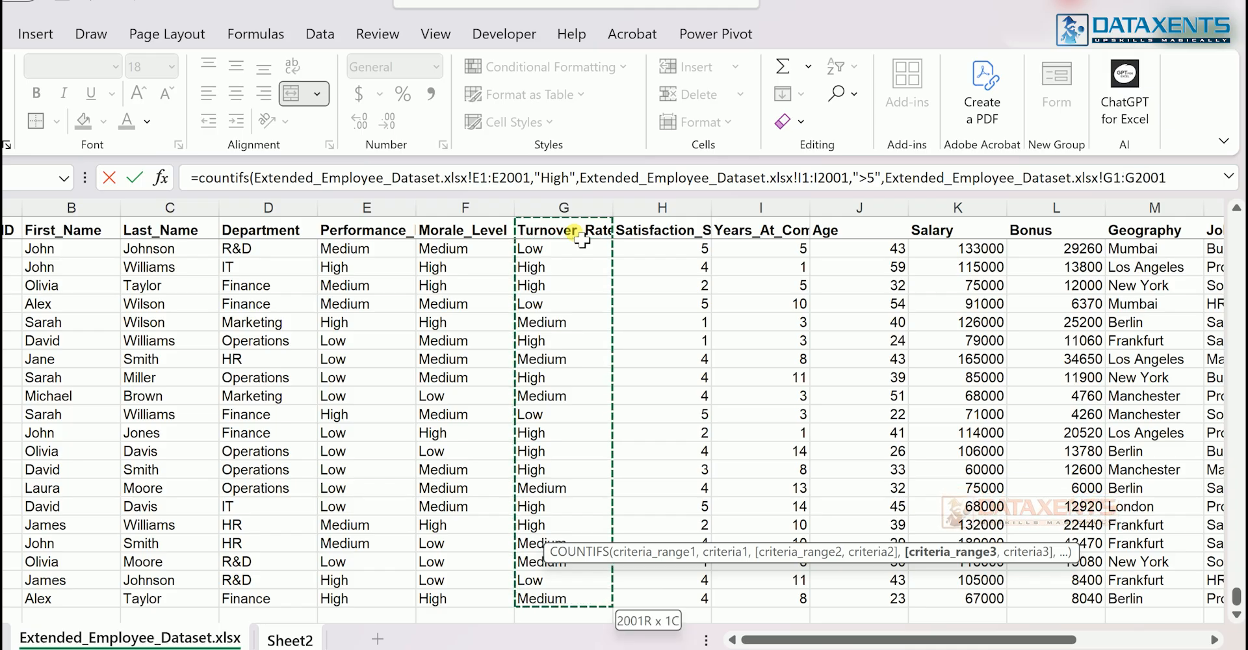
{"action": "type", "text": ",\""}
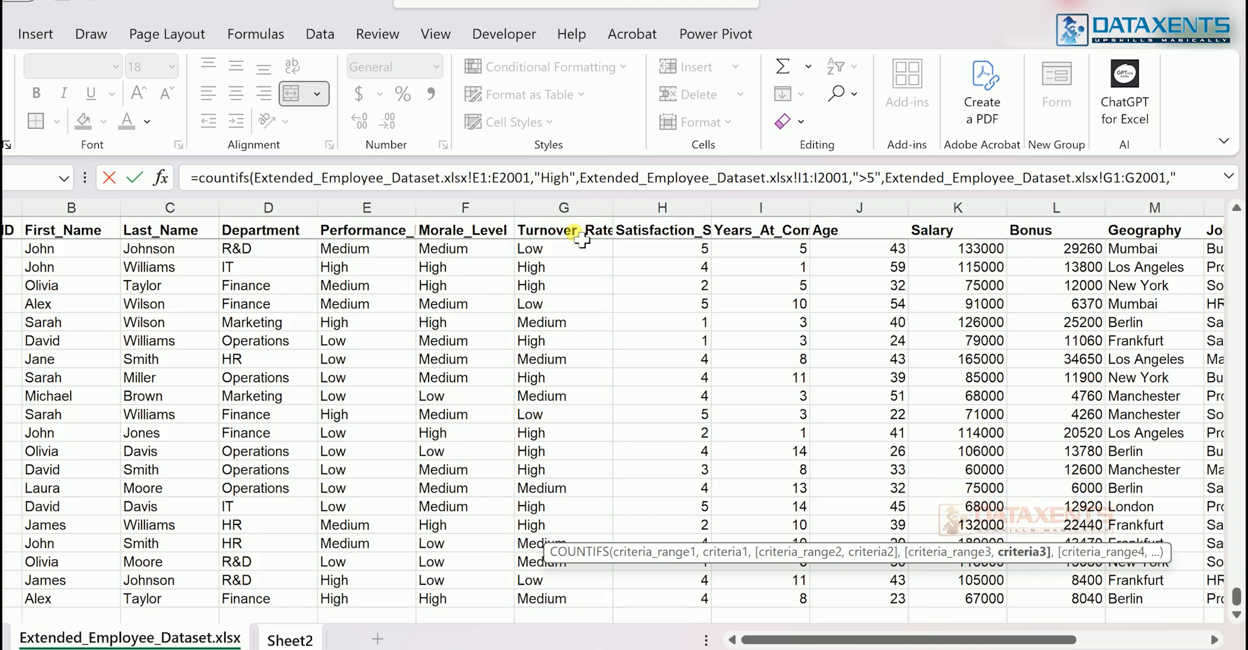
{"action": "type", "text": "High\""}
{"action": "key", "text": "Return"}
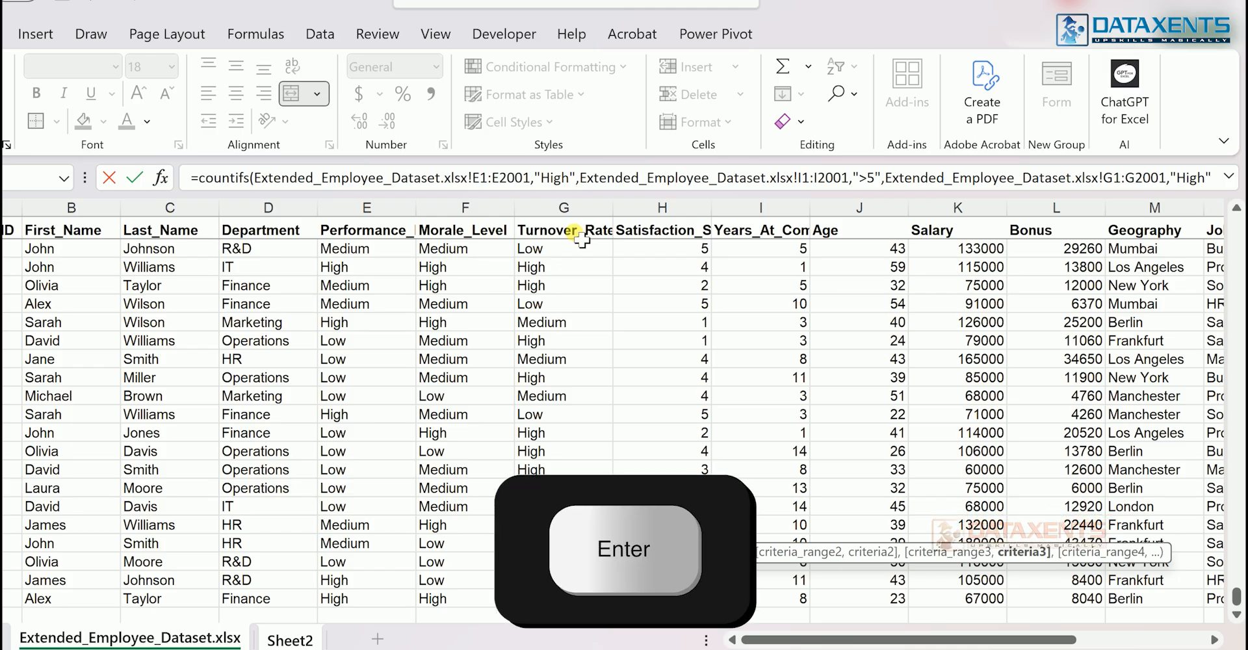